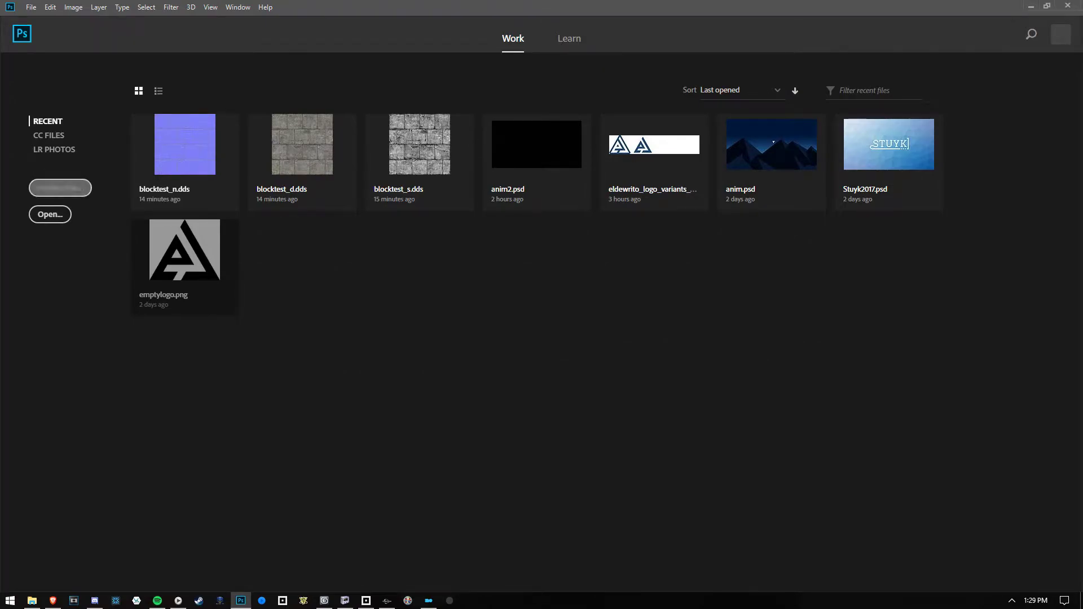
Step: Create a 1024 × 1024 px transparent RGB document at 72 ppi and paste the concrete texture into it
click(60, 188)
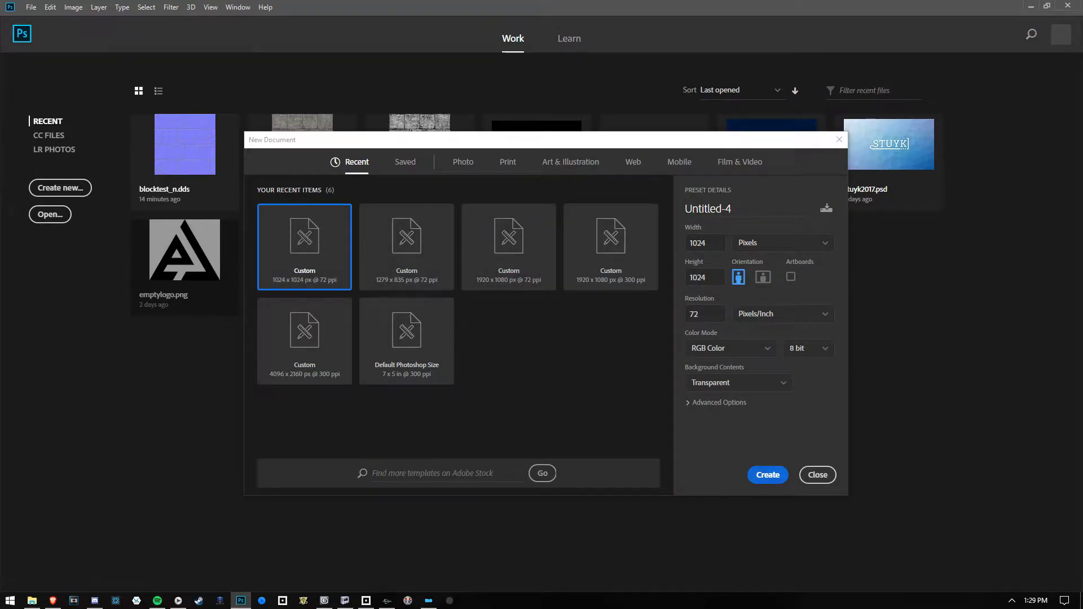
click(768, 475)
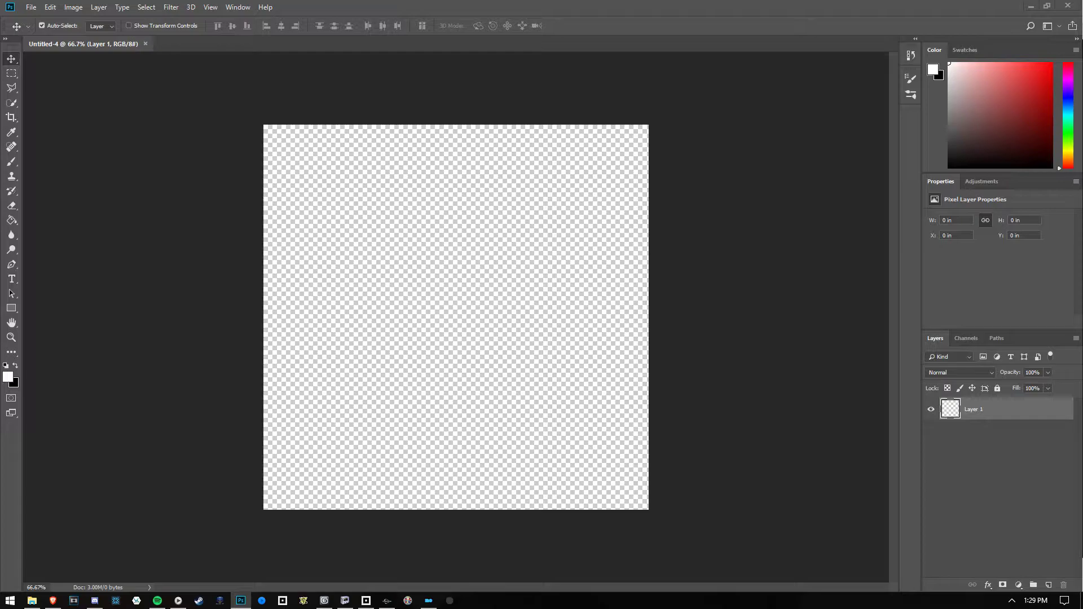
key(ctrl+v)
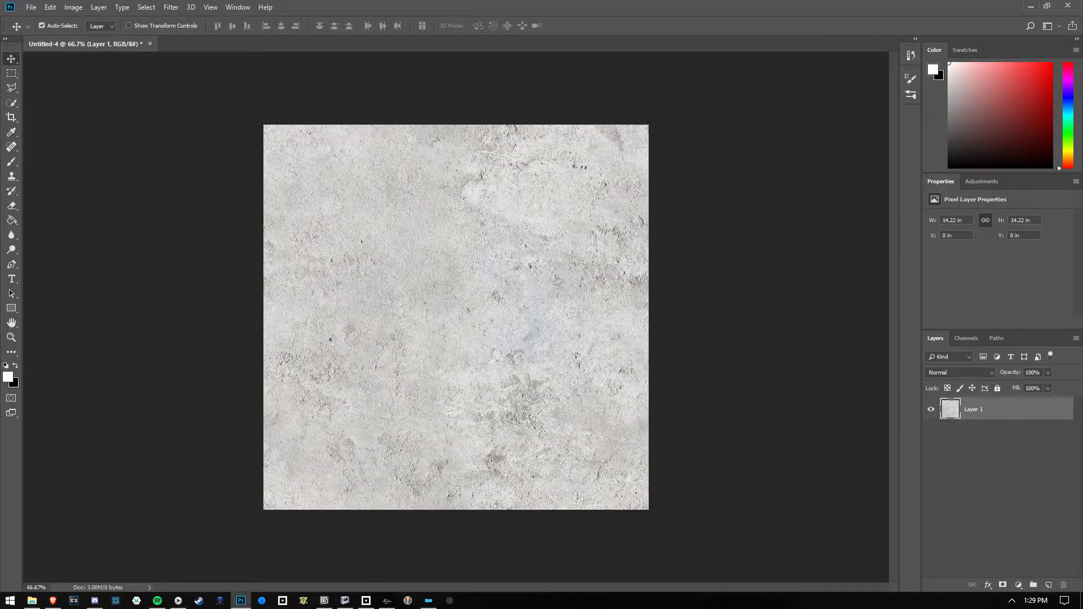
key(ctrl+t)
key(Return)
drag(0, 225, 490, 82)
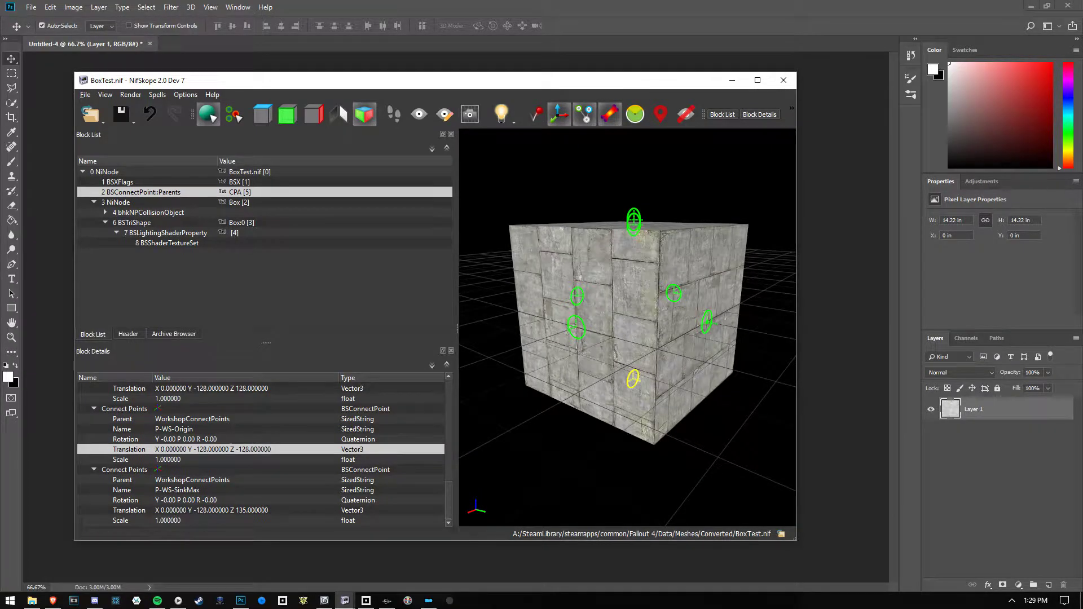
key(alt+Tab)
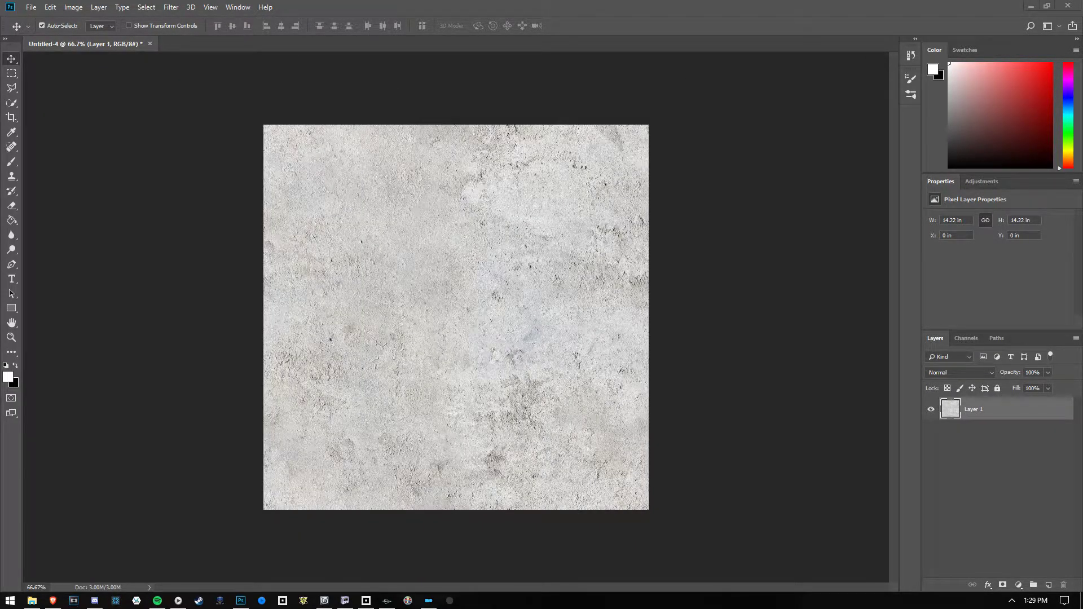
Step: Create two more 1024 × 1024 px documents and paste the same concrete texture into each
key(ctrl+a)
key(ctrl+d)
click(31, 8)
click(44, 19)
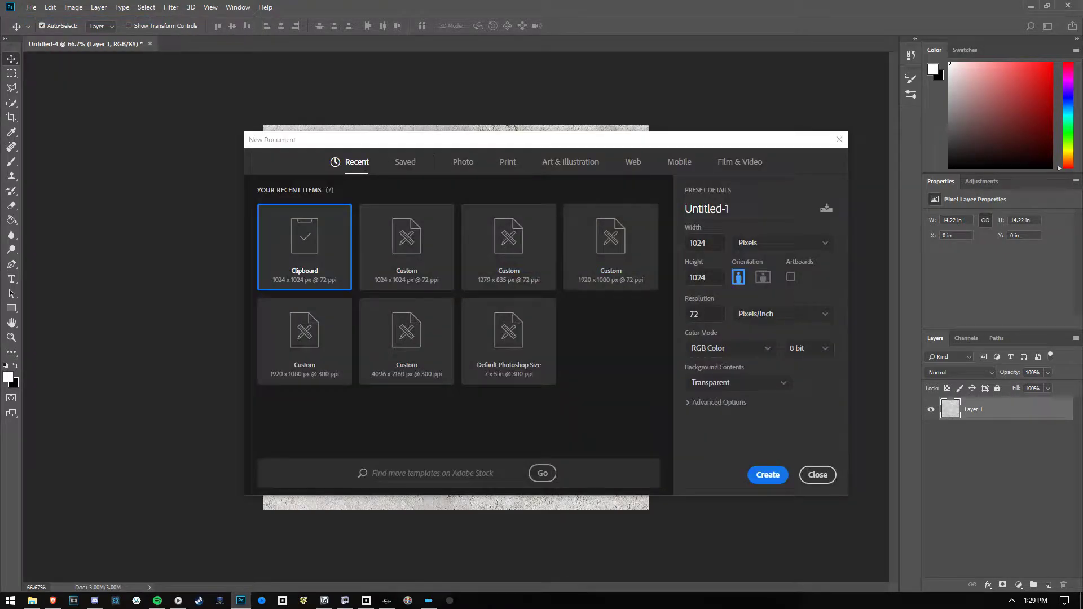
key(Return)
key(ctrl+v)
key(alt+f)
key(Return)
key(Return)
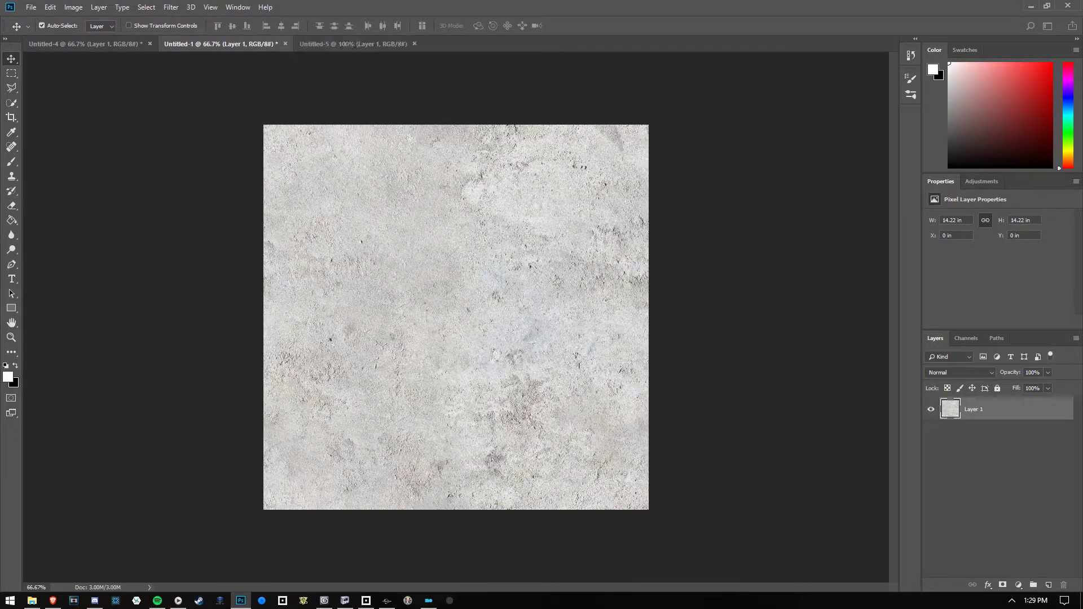
key(ctrl+v)
Step: Save the Untitled-4 document to the Desktop as concrete01_d in the Intel Texture Works DDS format
key(ctrl+Tab)
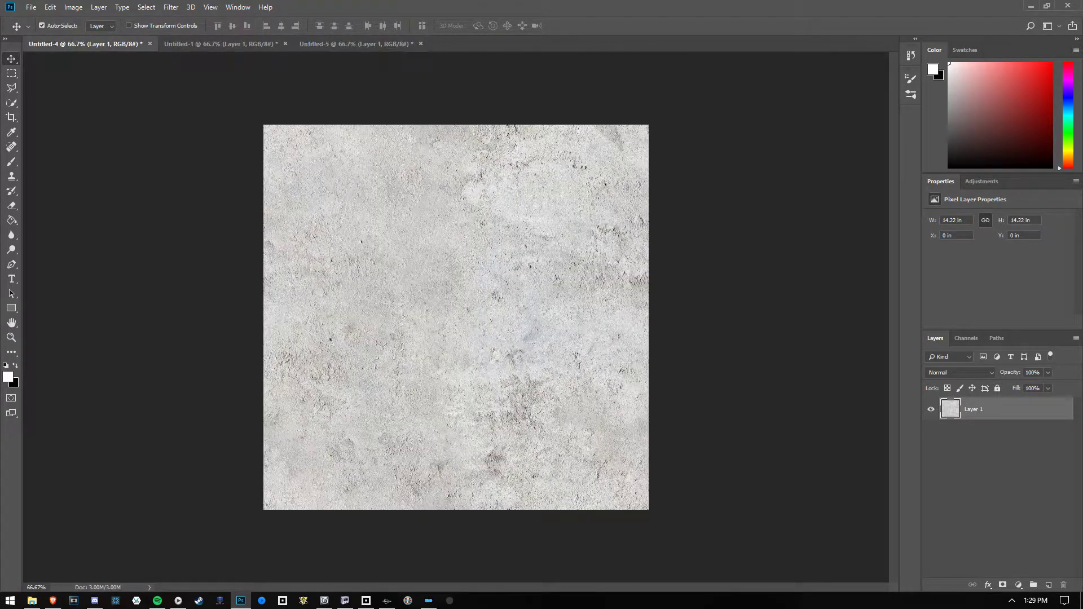
key(alt+f)
key(Down)
key(Down)
key(Down)
key(Down)
key(Down)
key(Down)
key(Down)
key(Down)
key(Down)
key(Down)
key(Return)
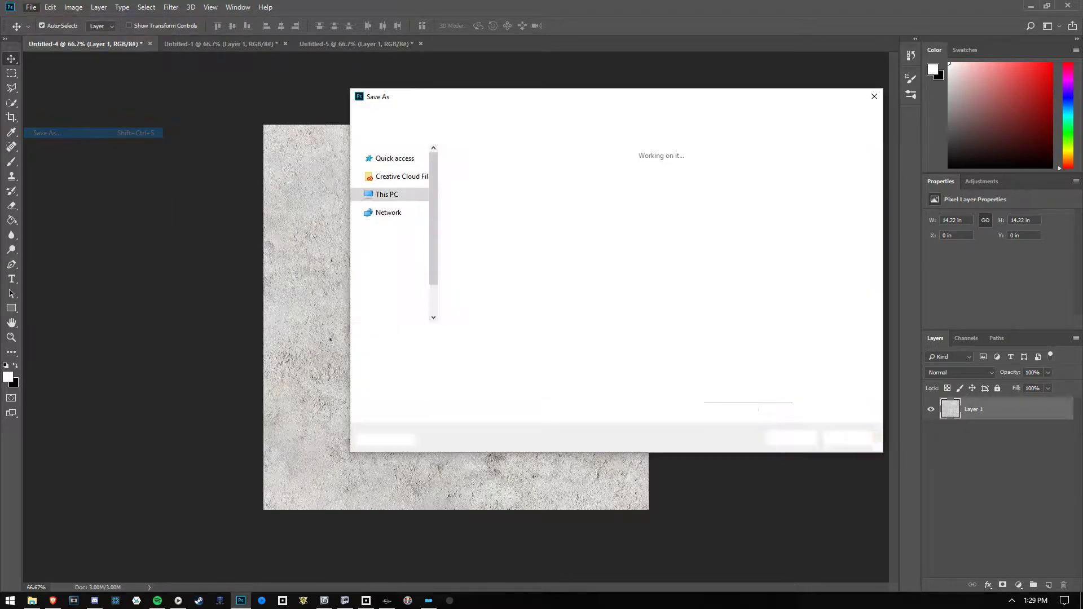
right_click(552, 260)
click(542, 261)
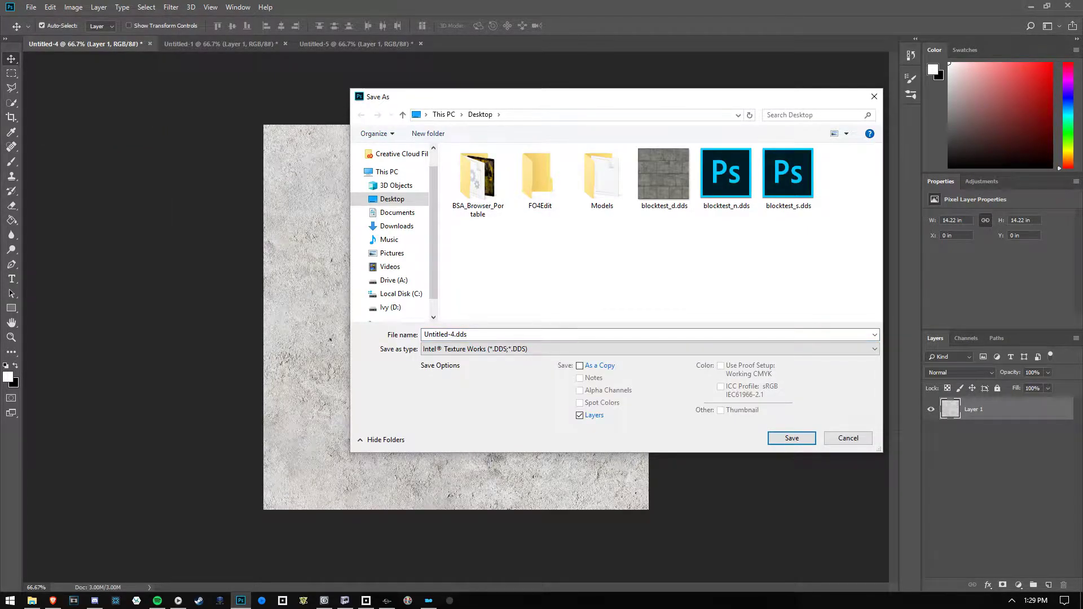
key(ctrl+a)
text(concrete01_)
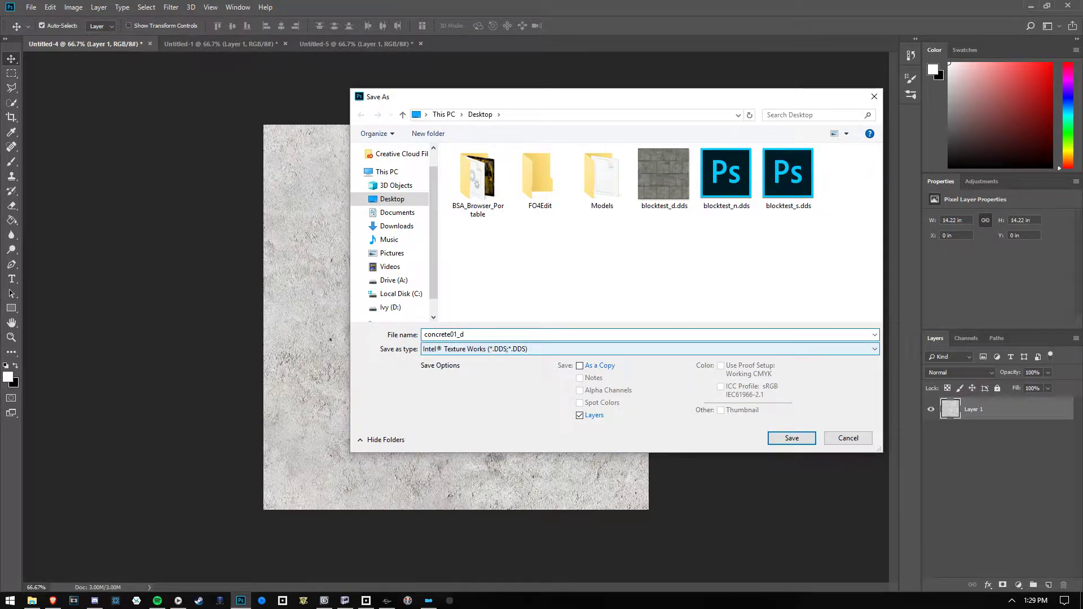
click(564, 349)
click(564, 376)
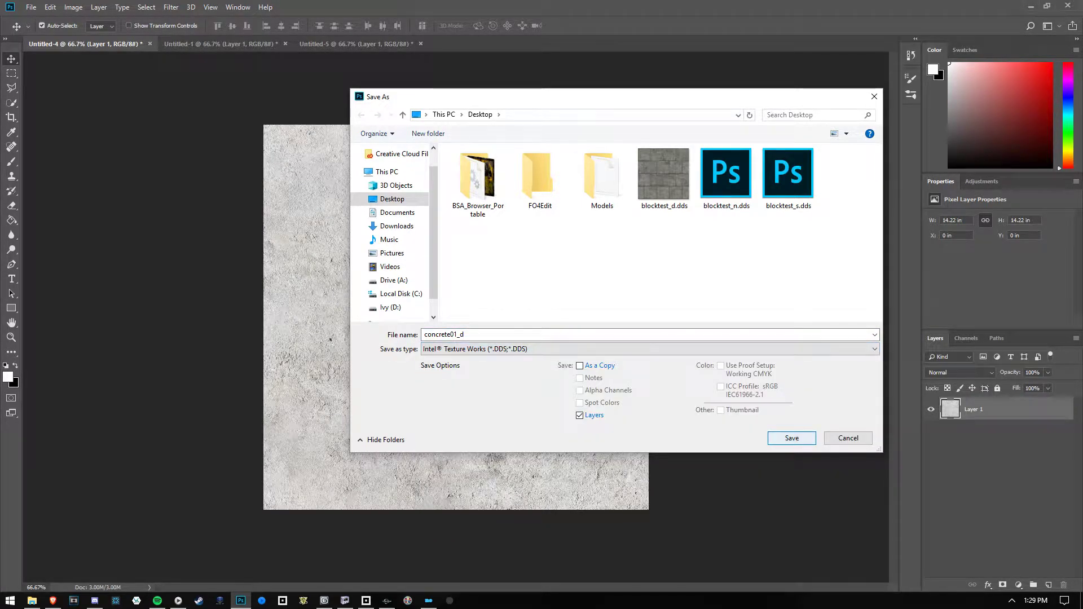
click(791, 438)
Step: Export the diffuse texture with the Fallout4Texture preset, using Color type, BC1 4bpp linear compression and auto-generated mip maps
click(638, 221)
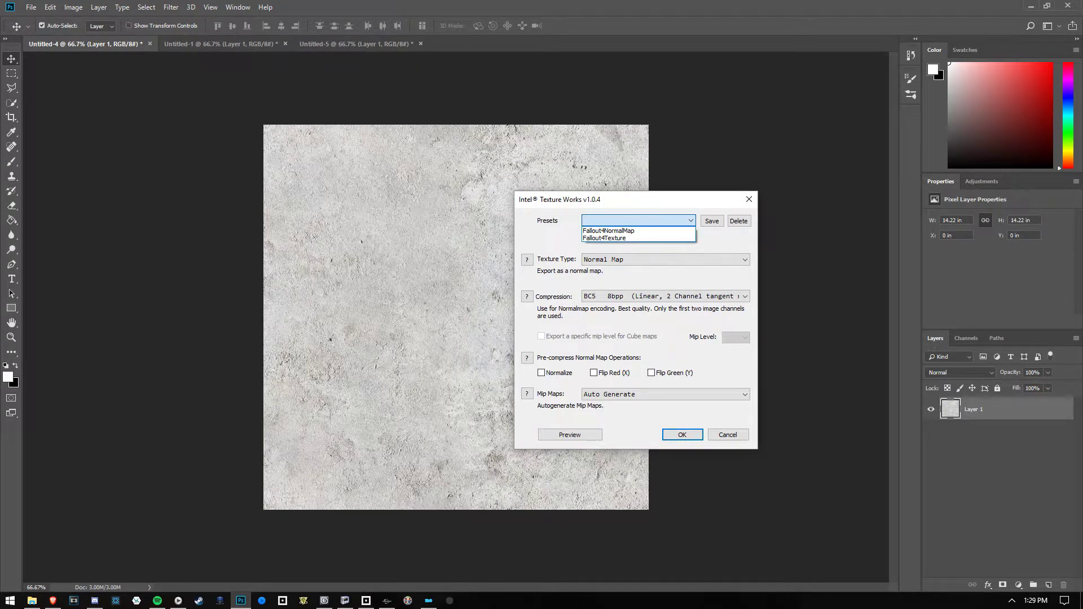
key(Down)
key(Down)
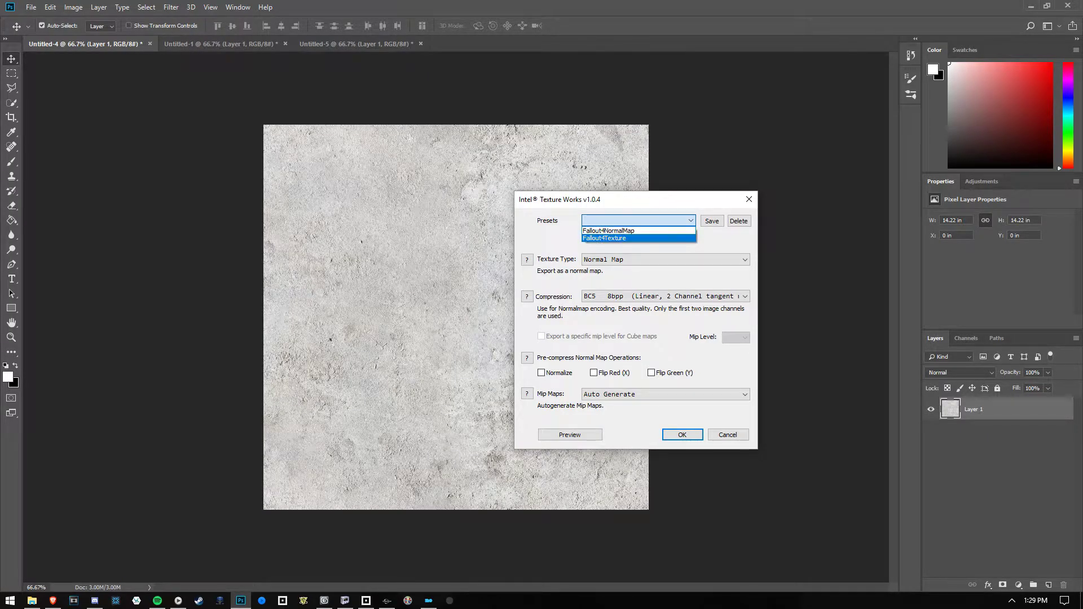
key(Return)
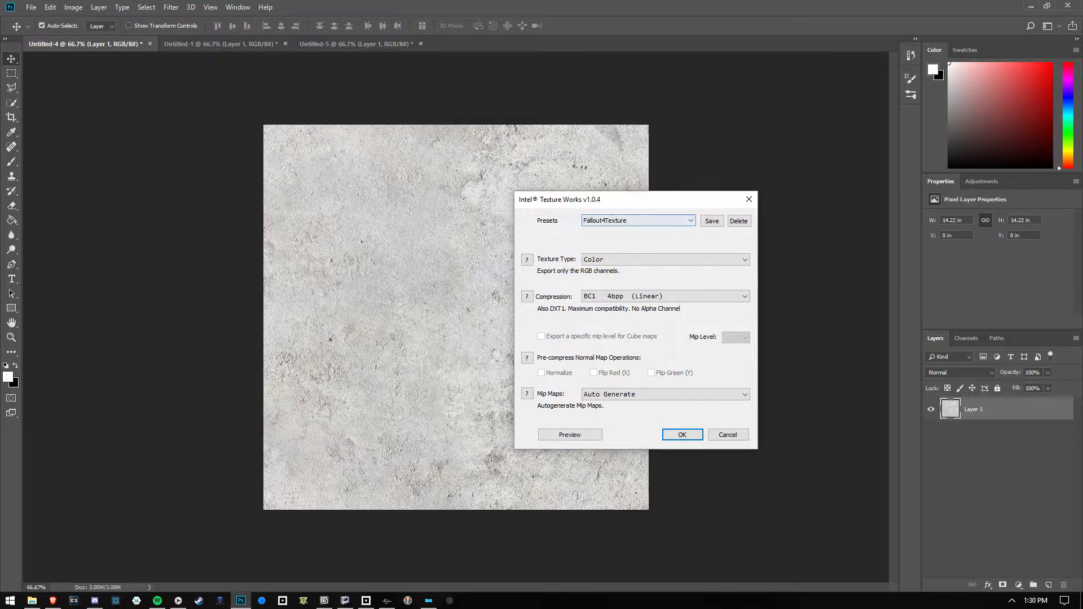
key(Tab)
key(alt+Down)
click(665, 259)
click(666, 296)
click(665, 296)
key(Return)
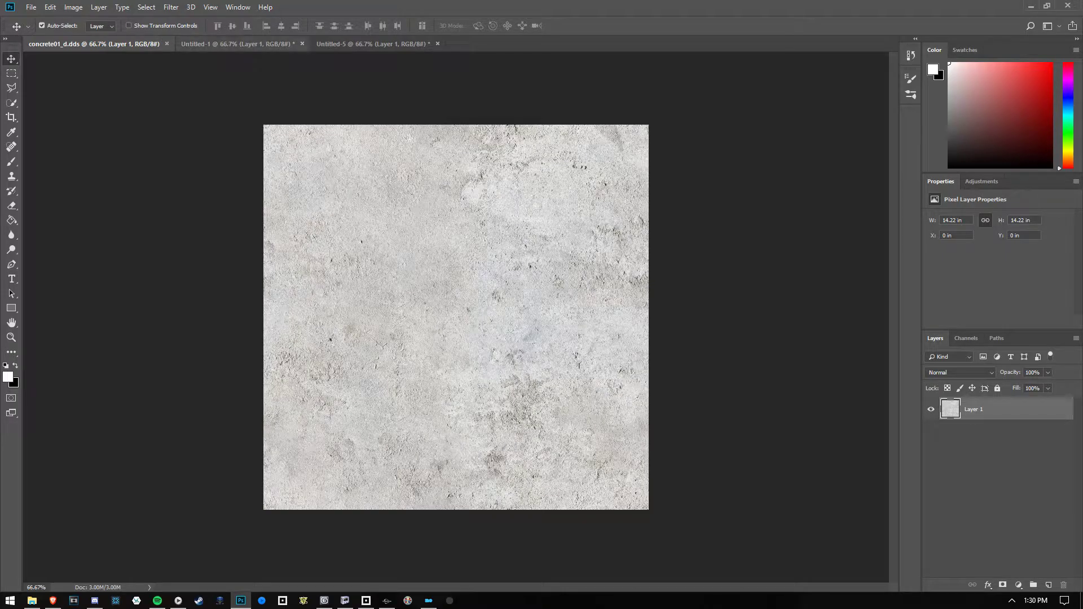
Step: Add a Black & White adjustment layer above the concrete texture in the Untitled-1 document
click(238, 44)
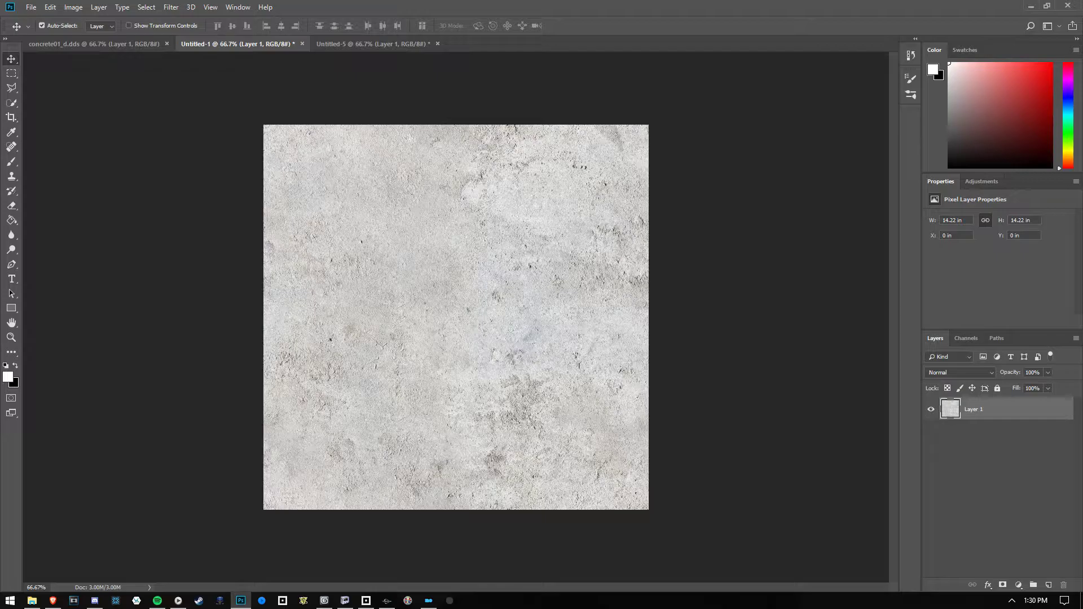
click(1018, 585)
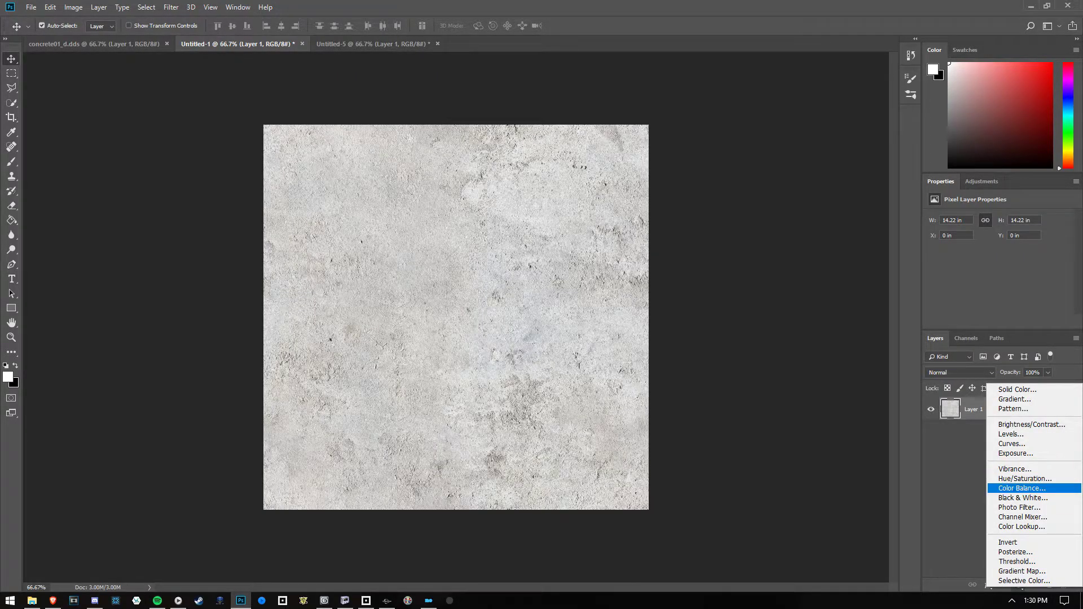
click(1022, 498)
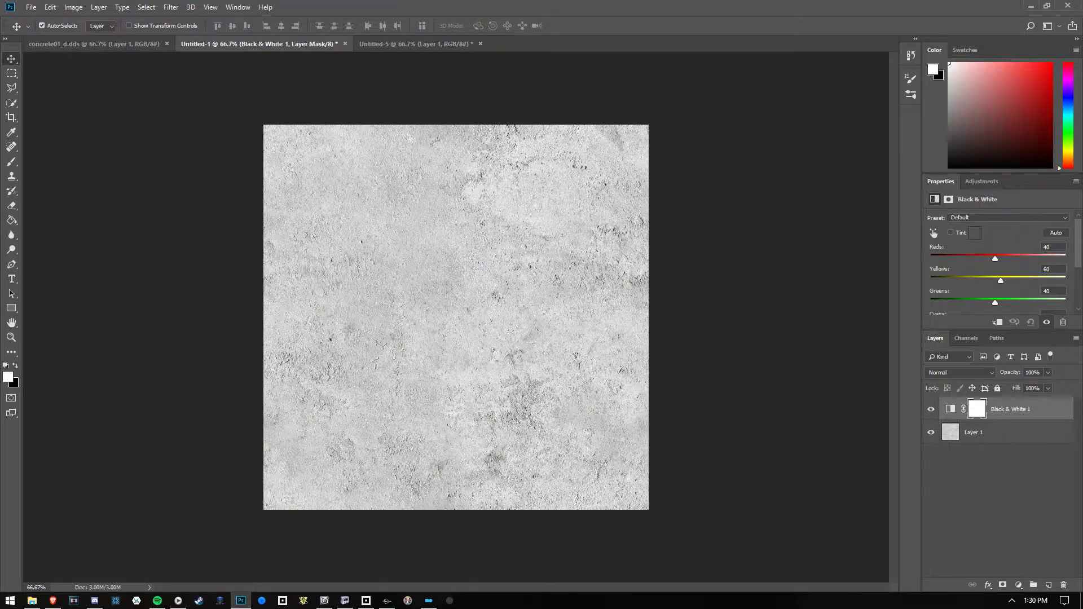
Step: Add an Exposure adjustment layer with exposure 0.25 and offset -.25
click(1018, 584)
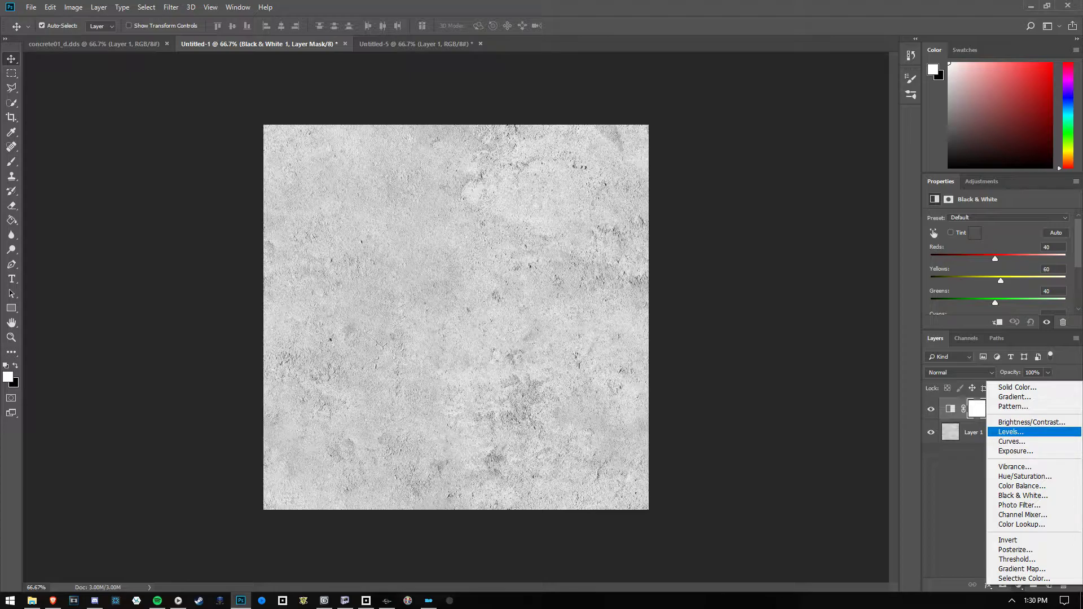
click(1015, 450)
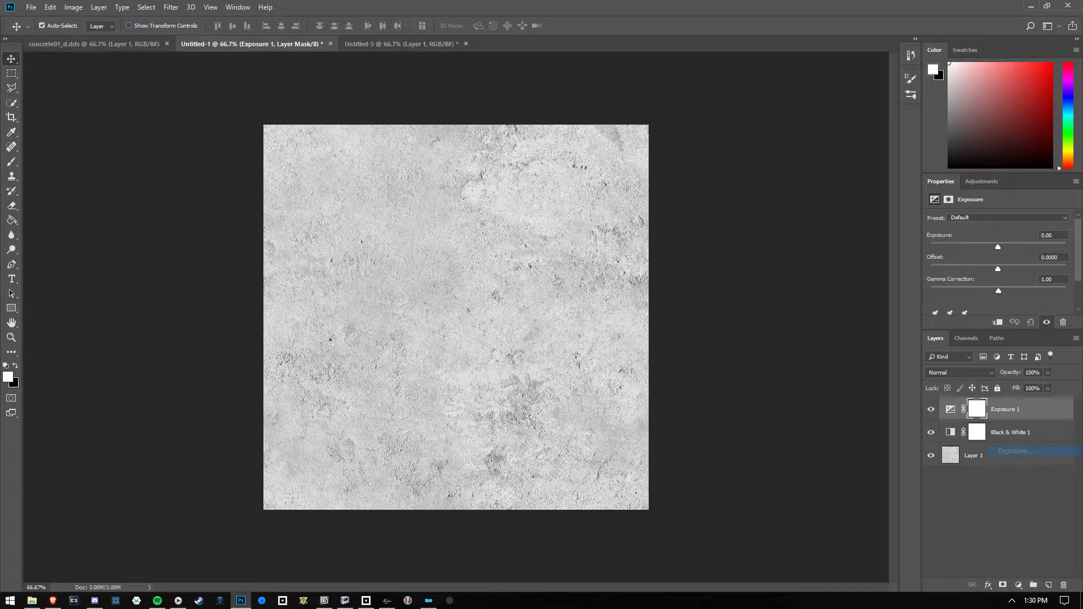
text(0.25)
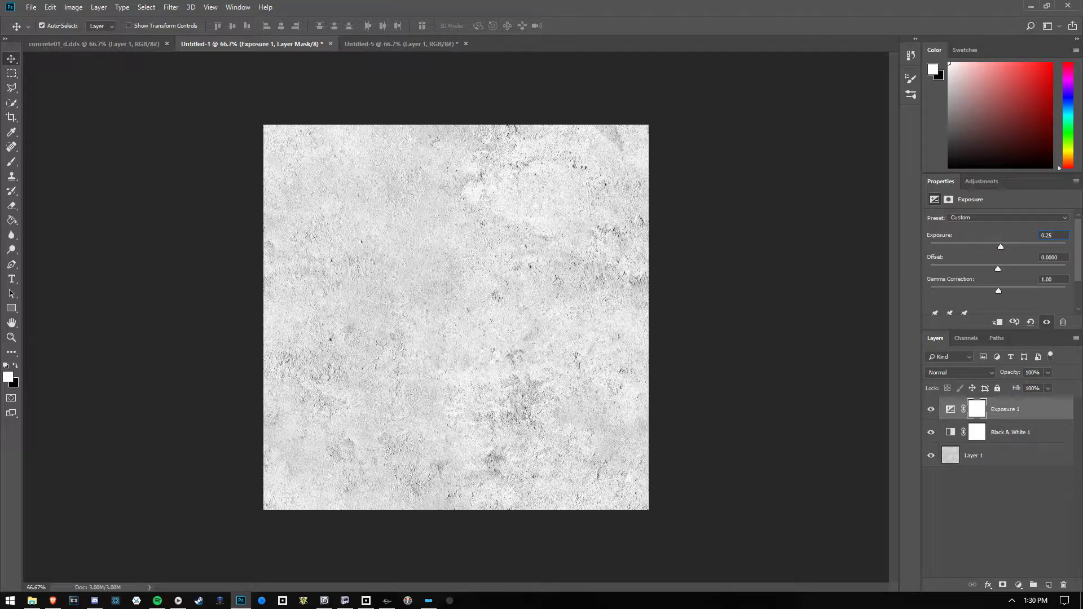
key(Tab)
text(-.25)
key(Return)
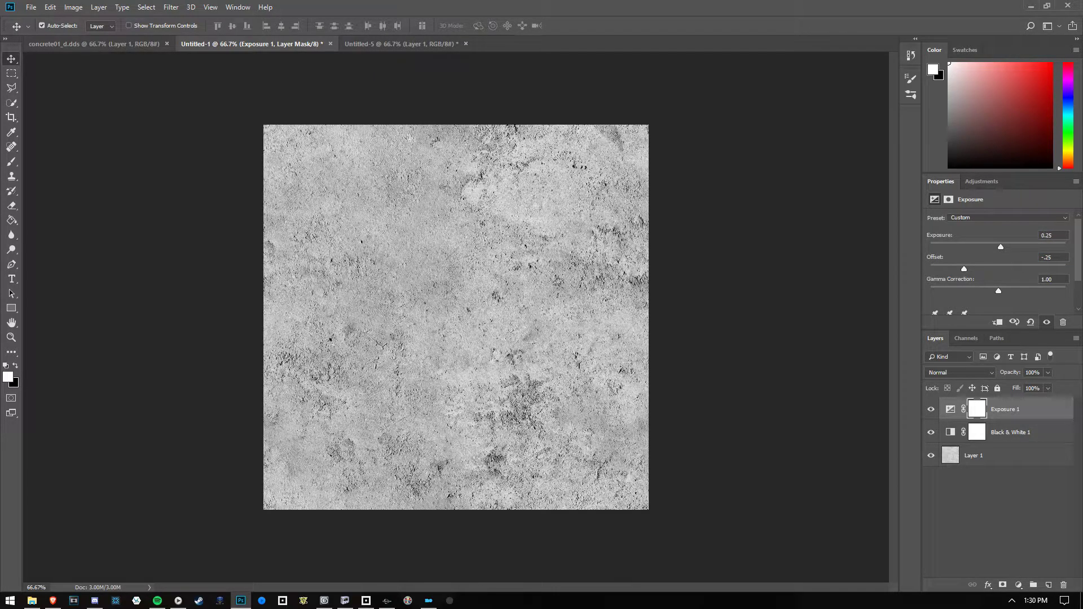
Step: Lower the Exposure adjustment's exposure value to +0.15
mouse_move(1001, 247)
mouse_down()
mouse_move(1013, 247)
mouse_move(998, 247)
mouse_up()
double_click(1052, 235)
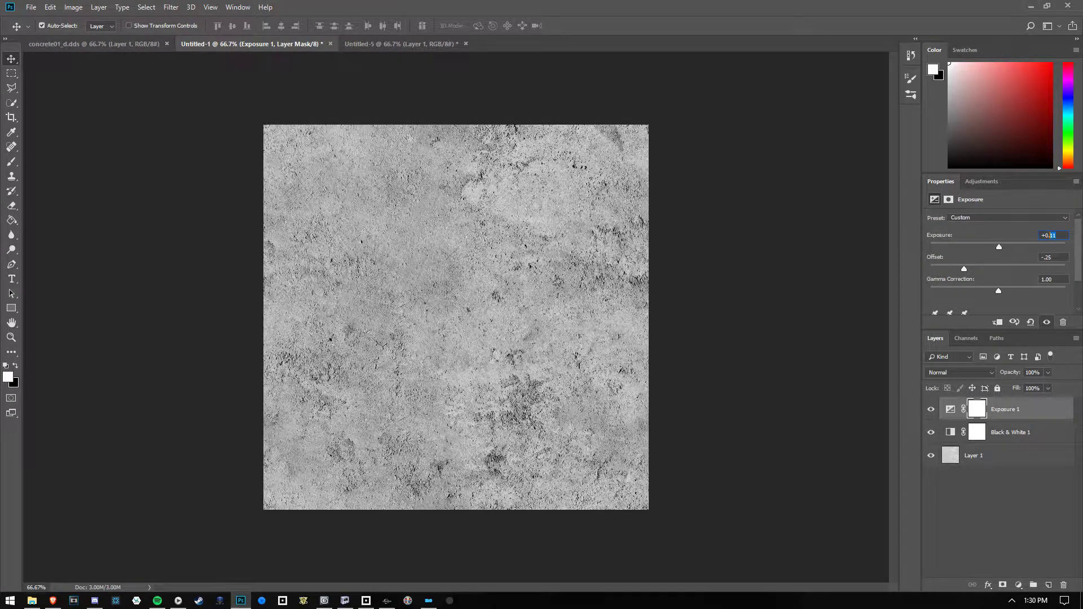
text(15)
Step: Save the grayscale document to the Desktop as concrete01_s in the Intel Texture Works DDS format
click(50, 7)
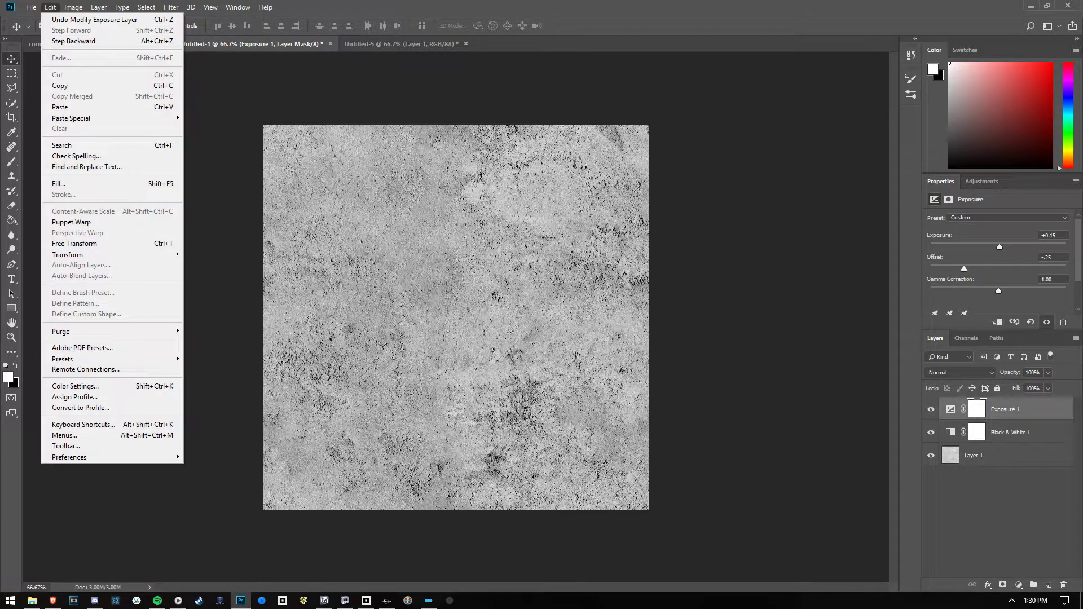
mouse_move(31, 8)
click(48, 133)
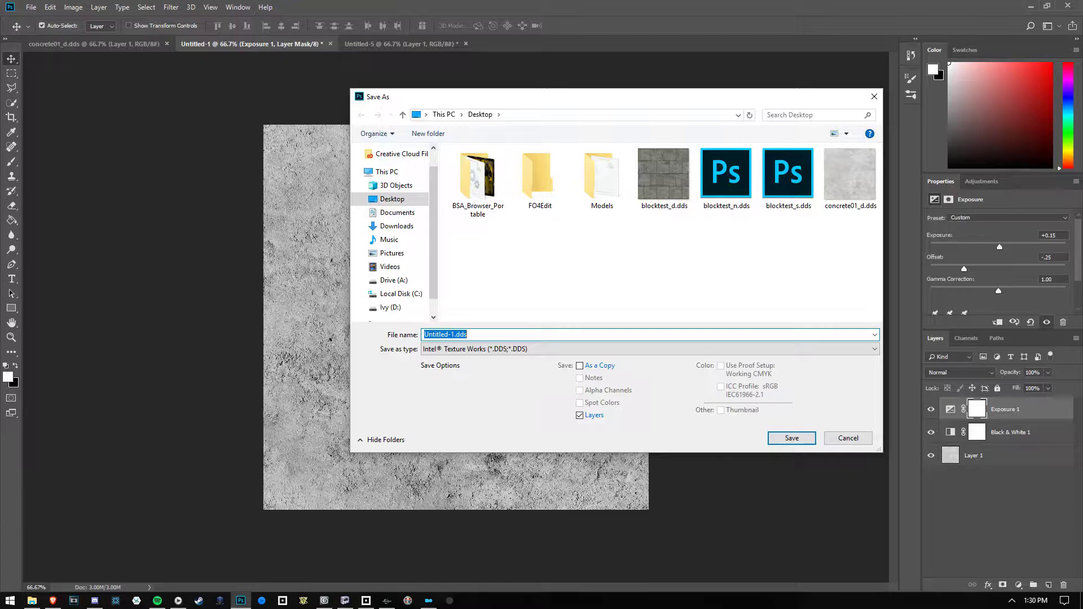
text(concrete01_)
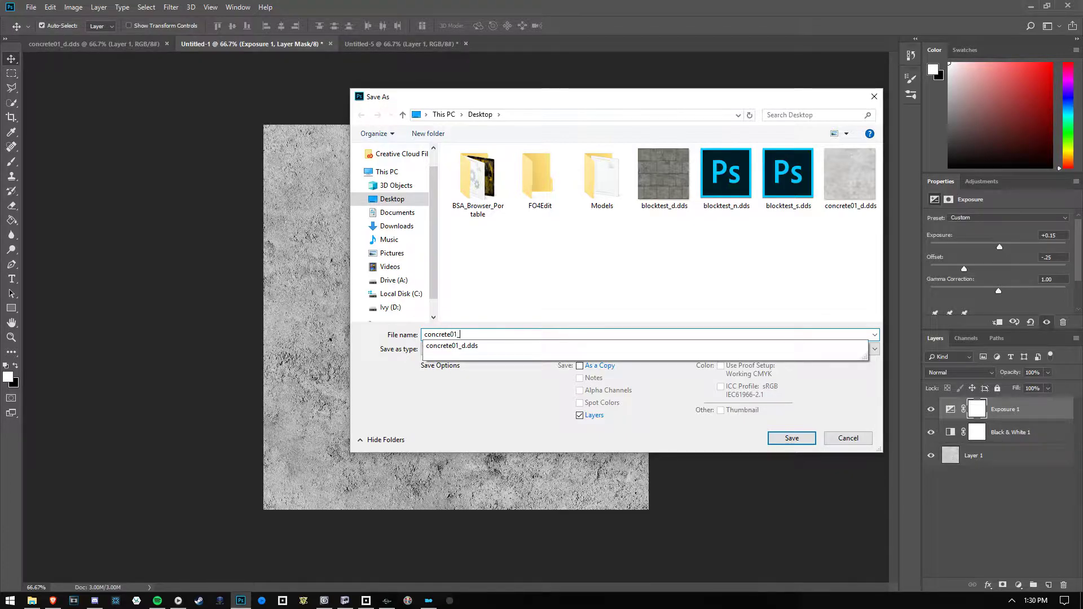
text(s)
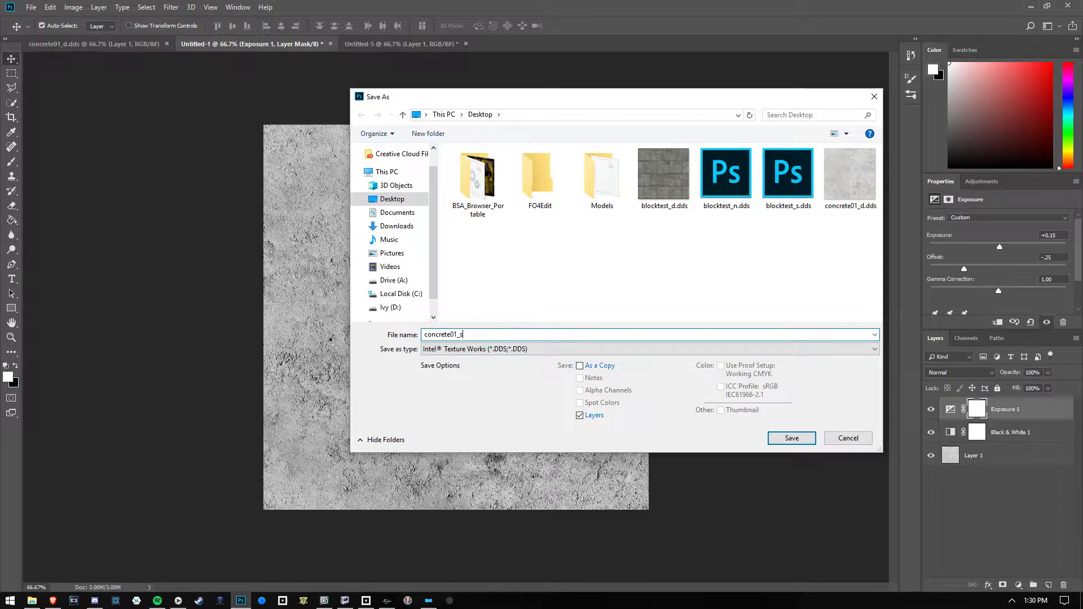
key(Return)
Step: Export the specular texture with the Fallout4NormalMap preset, using Normal Map type, BC5 8bpp compression and auto-generated mip maps
click(550, 178)
click(523, 139)
click(507, 149)
click(550, 178)
click(550, 178)
click(550, 215)
click(550, 225)
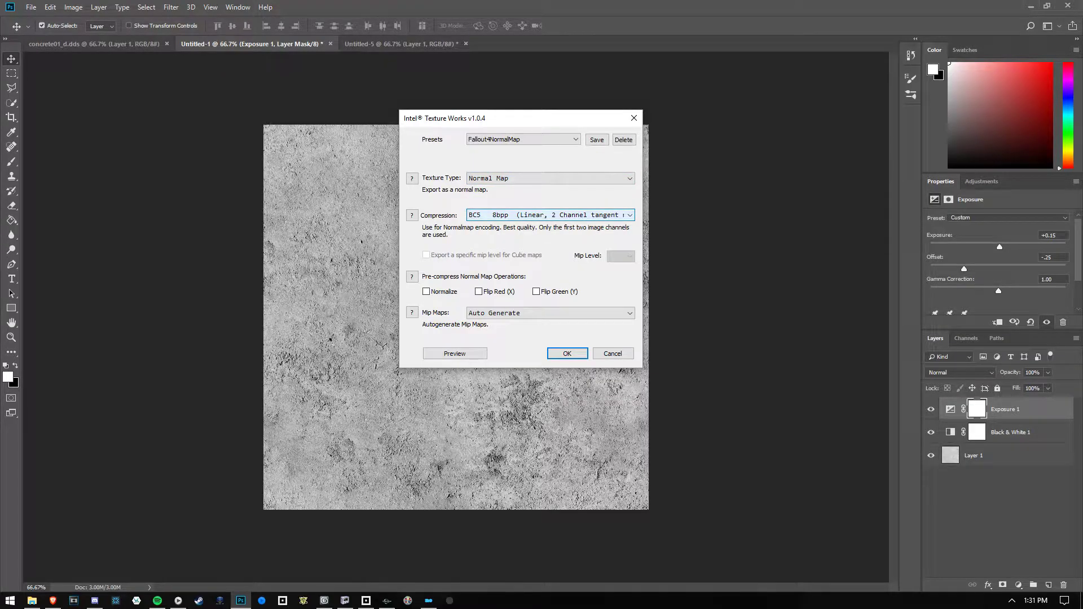
click(549, 313)
click(494, 332)
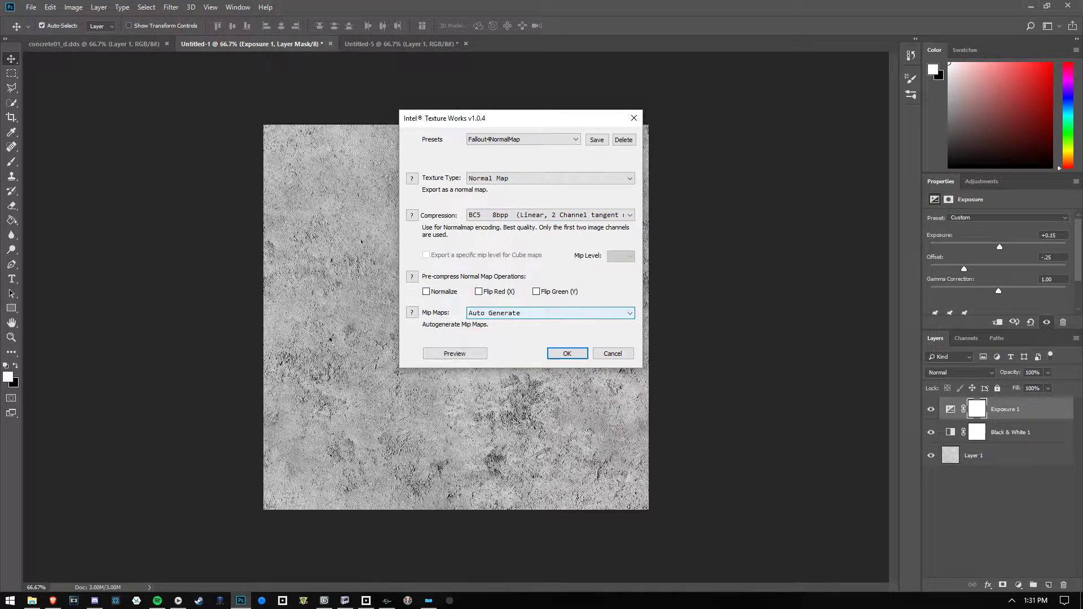
click(567, 353)
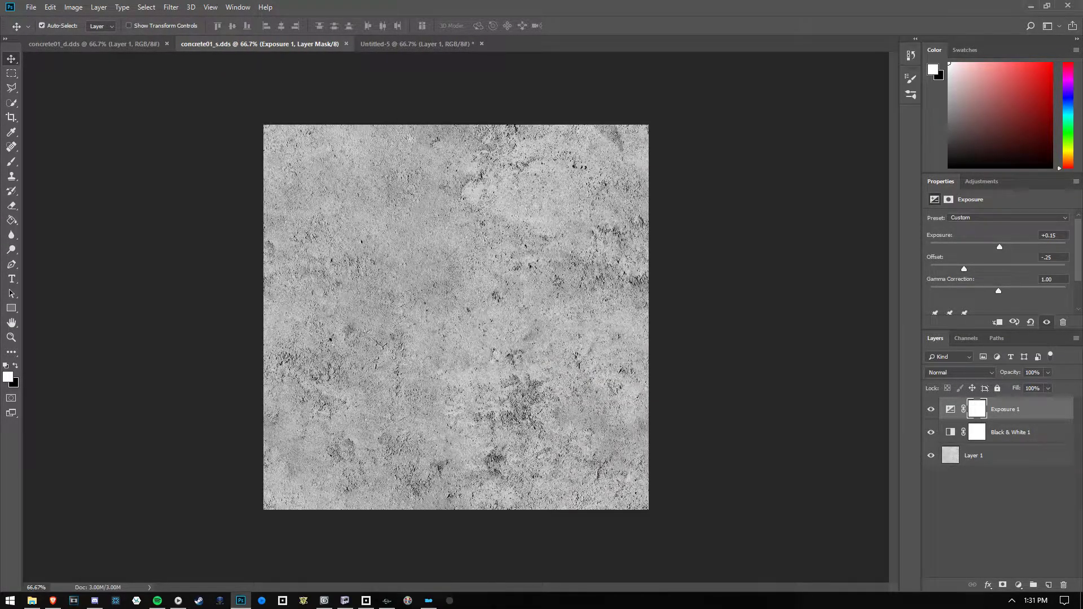
Step: Save the unedited texture document to the Desktop as a JPEG named blockjpgthing
key(ctrl+Tab)
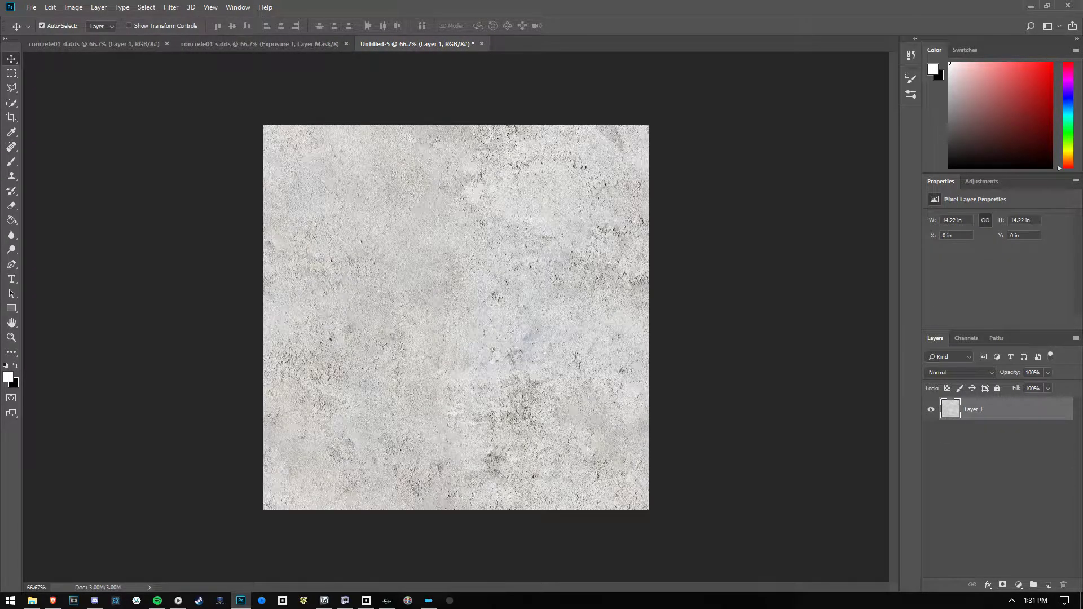
click(31, 8)
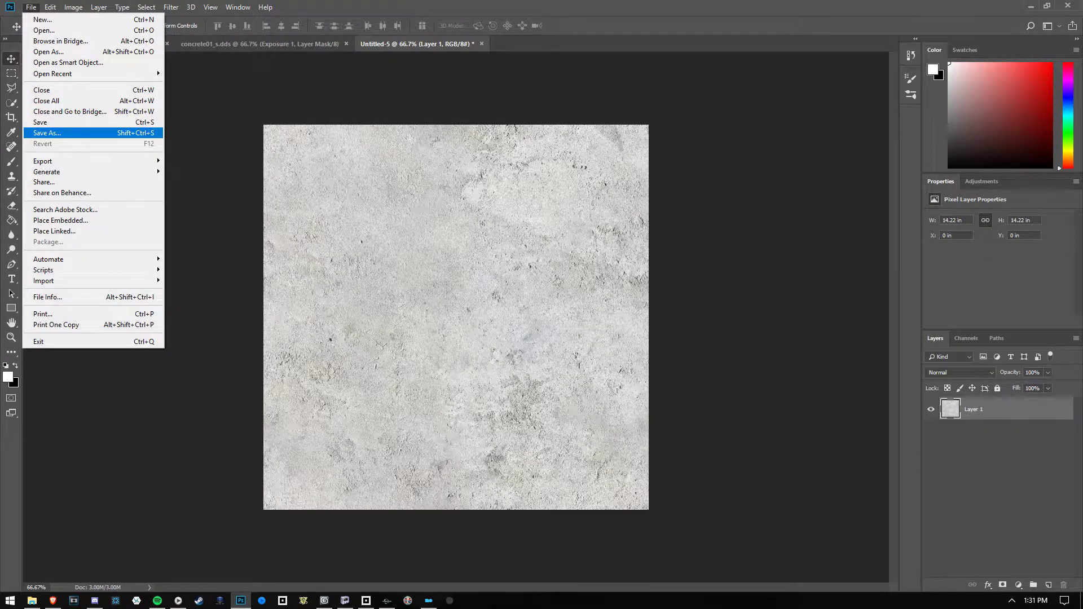
click(51, 133)
click(491, 349)
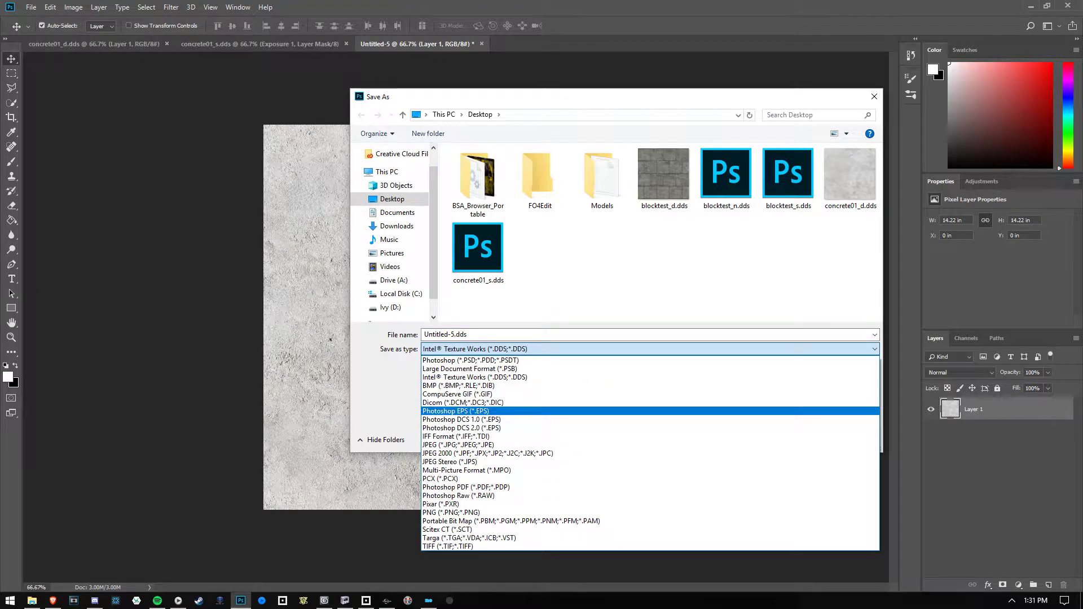
click(490, 445)
key(shift+Tab)
text(block)
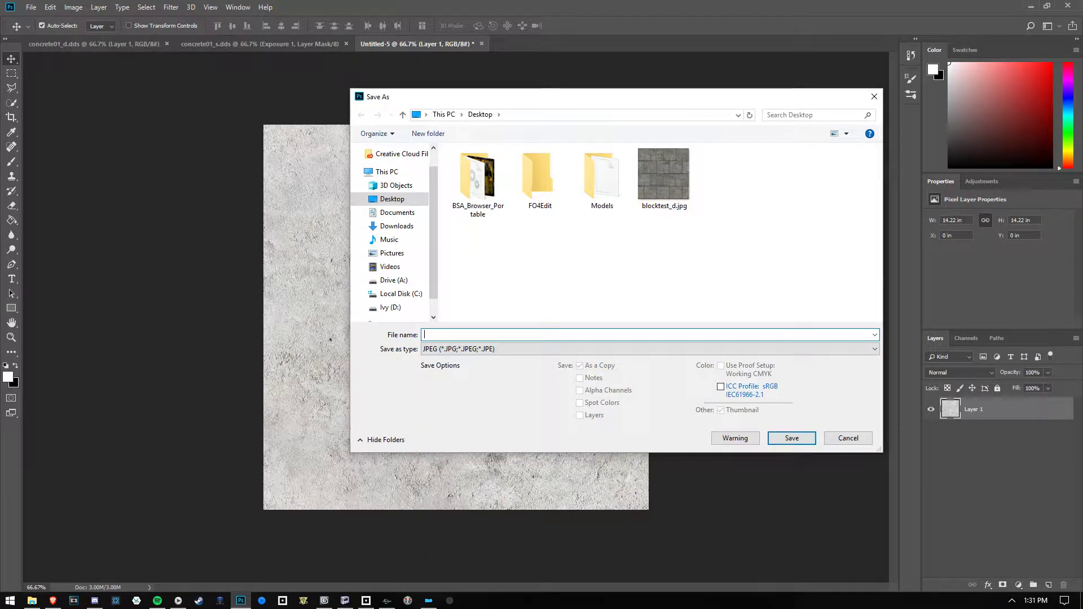
text(concrete)
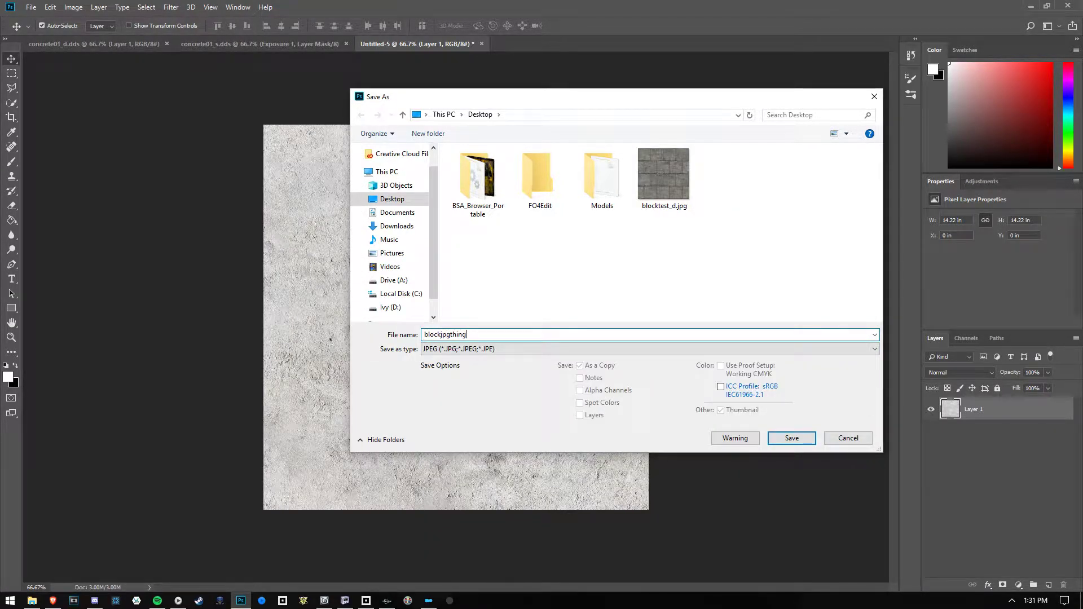
key(Return)
key(Return)
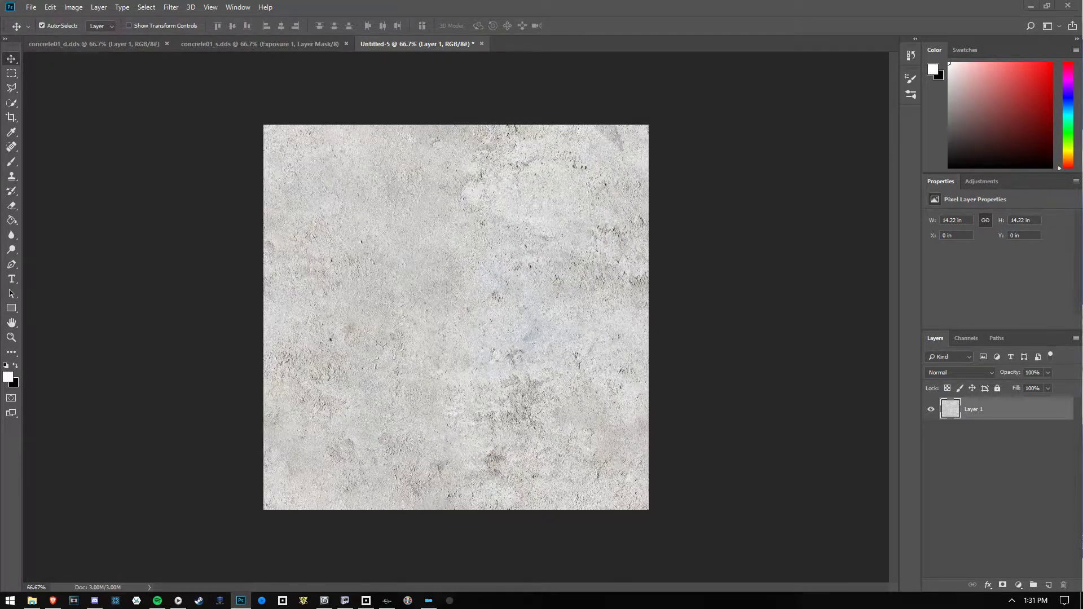
Step: Switch to NormalMap-Online in the browser and load blockjpgthing.jpg from the Desktop as the height map
drag(1082, 135, 445, 204)
double_click(445, 225)
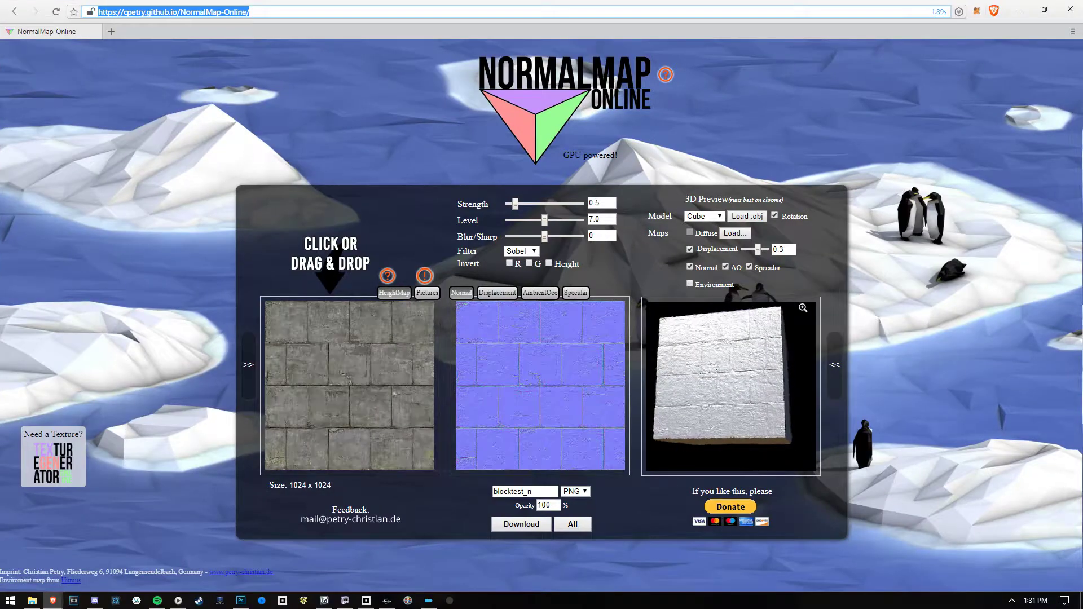
click(349, 386)
click(349, 383)
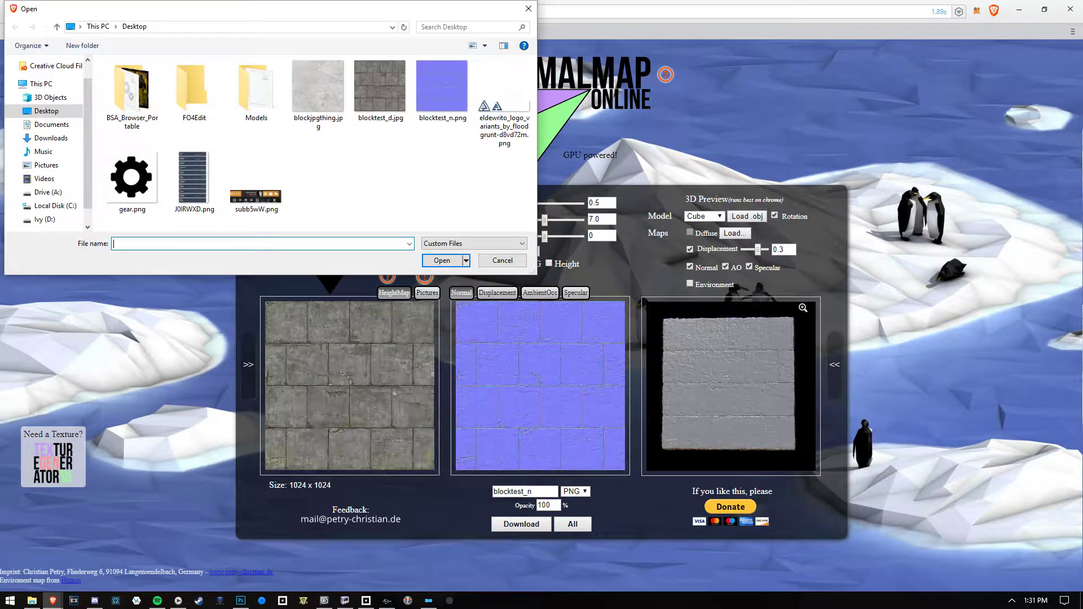
drag(229, 11, 701, 186)
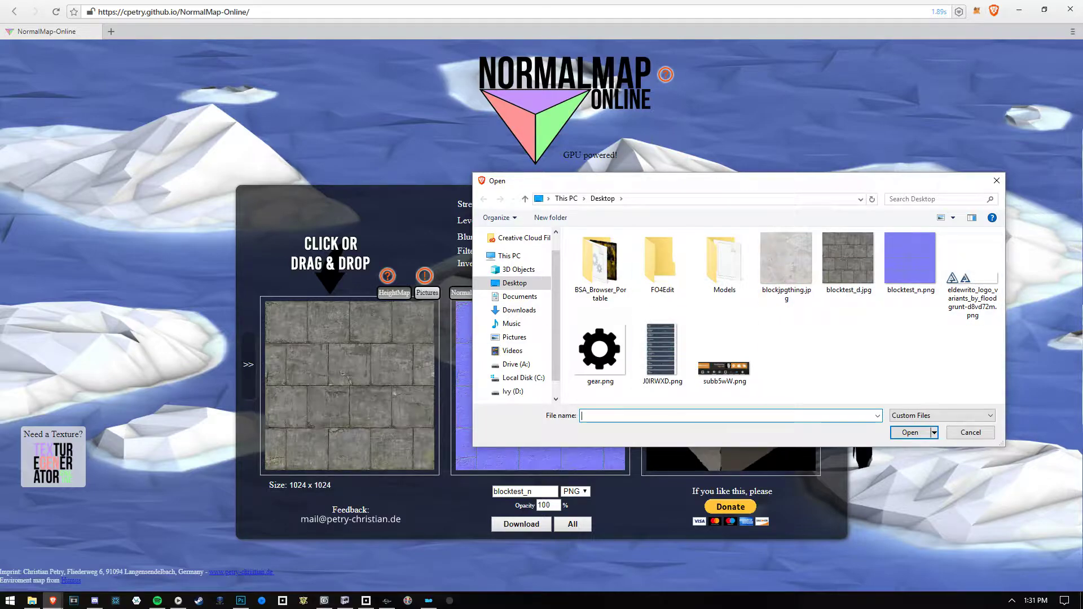
click(786, 266)
key(Return)
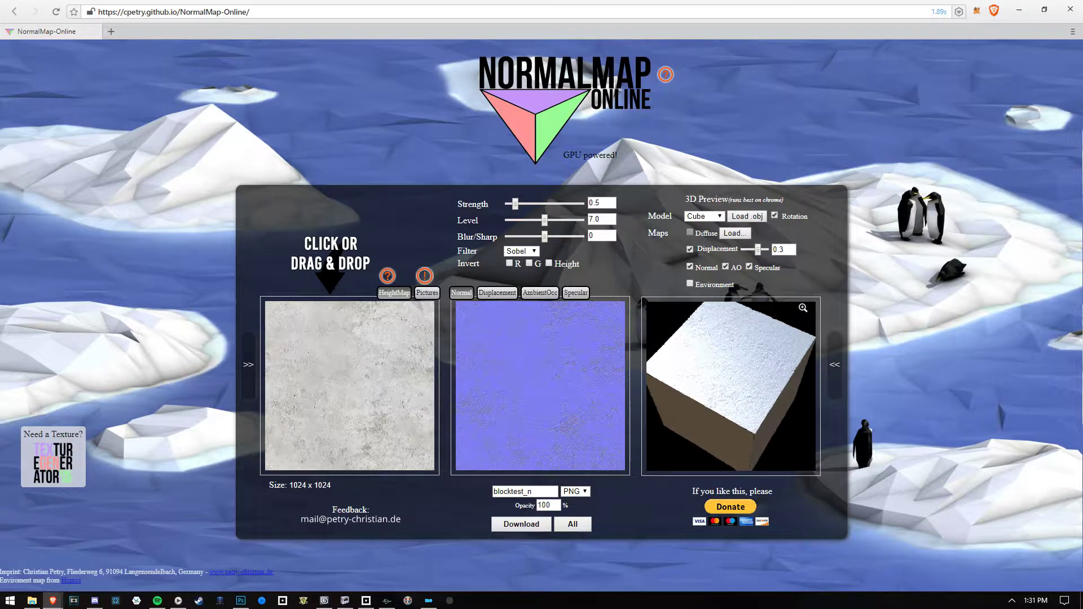
Step: Name the generated normal map concrete01_n and download it to the Desktop as a PNG
click(531, 491)
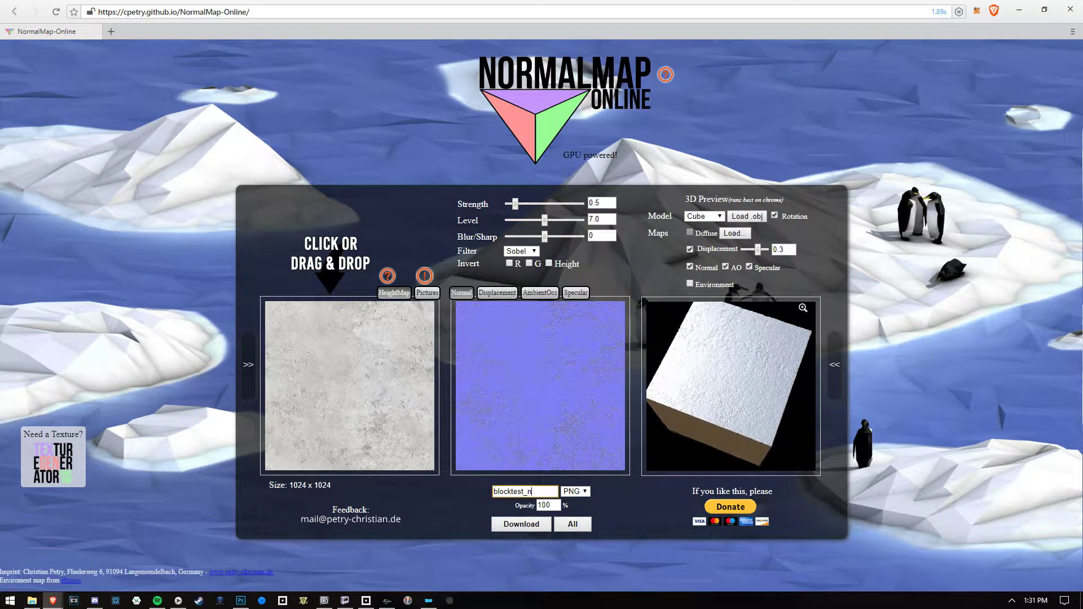
text(n)
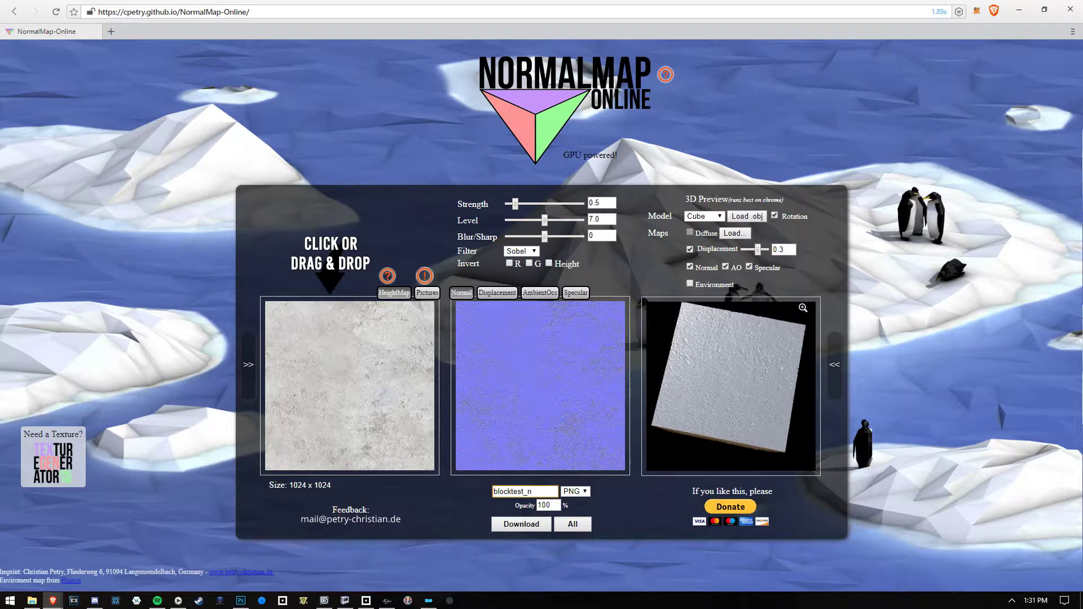
key(Left)
key(Left)
key(shift+Home)
text(concr)
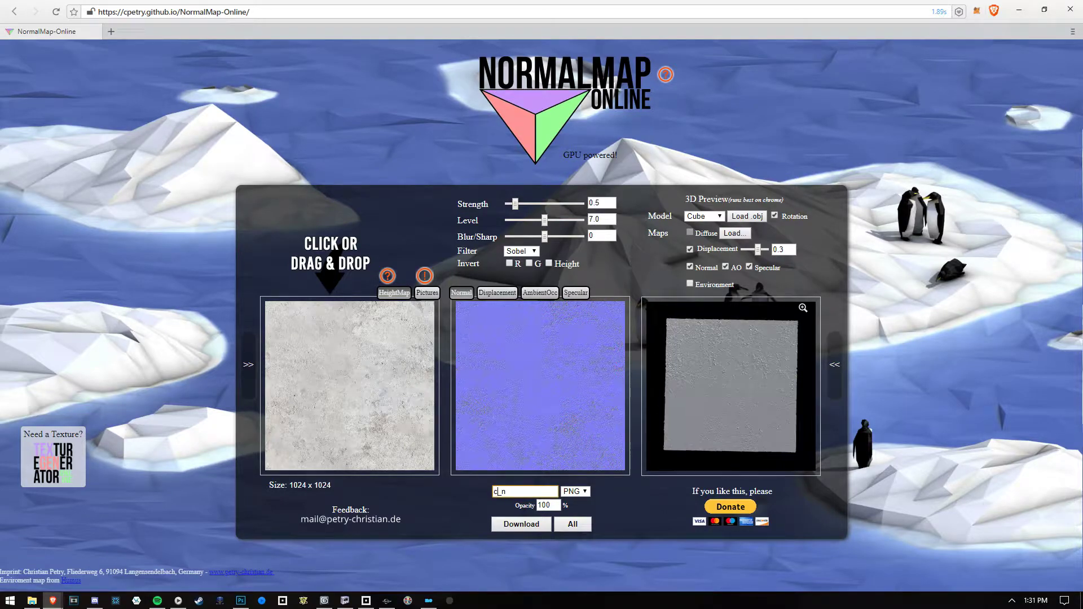
text(ete01)
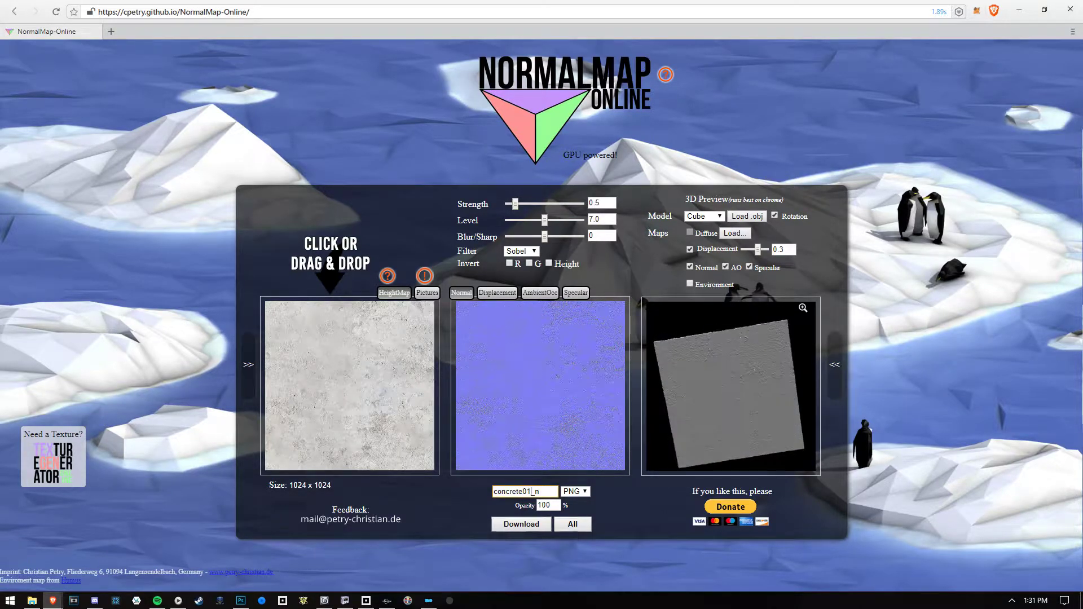
click(521, 524)
click(914, 433)
key(Return)
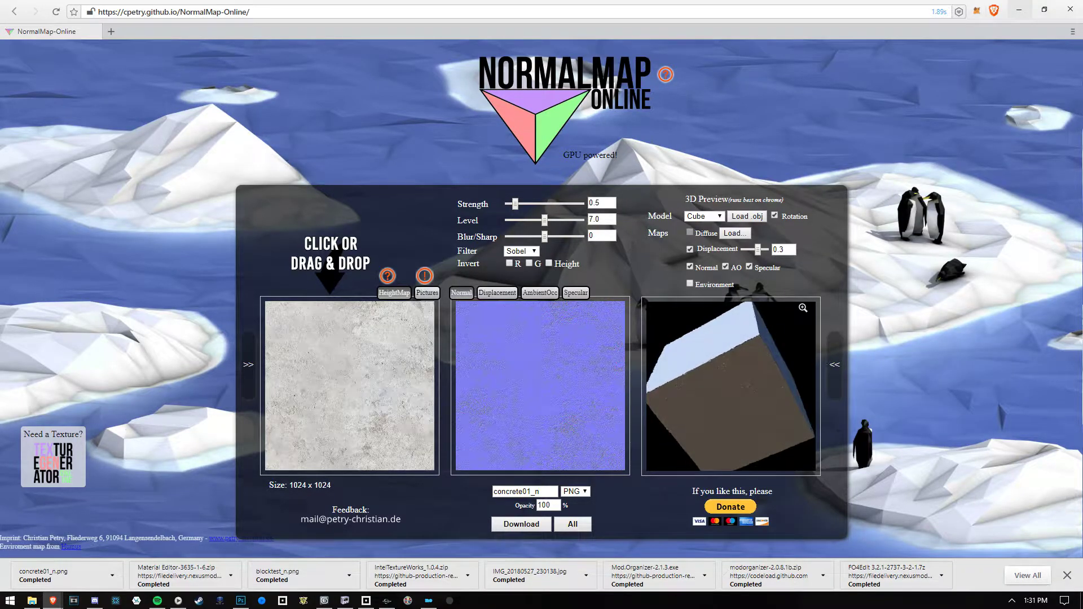
Step: Switch to Photoshop, open concrete01_n.png, copy its whole image, close it and paste the copy into the unedited texture document
key(alt+Tab)
click(31, 7)
click(42, 30)
double_click(719, 258)
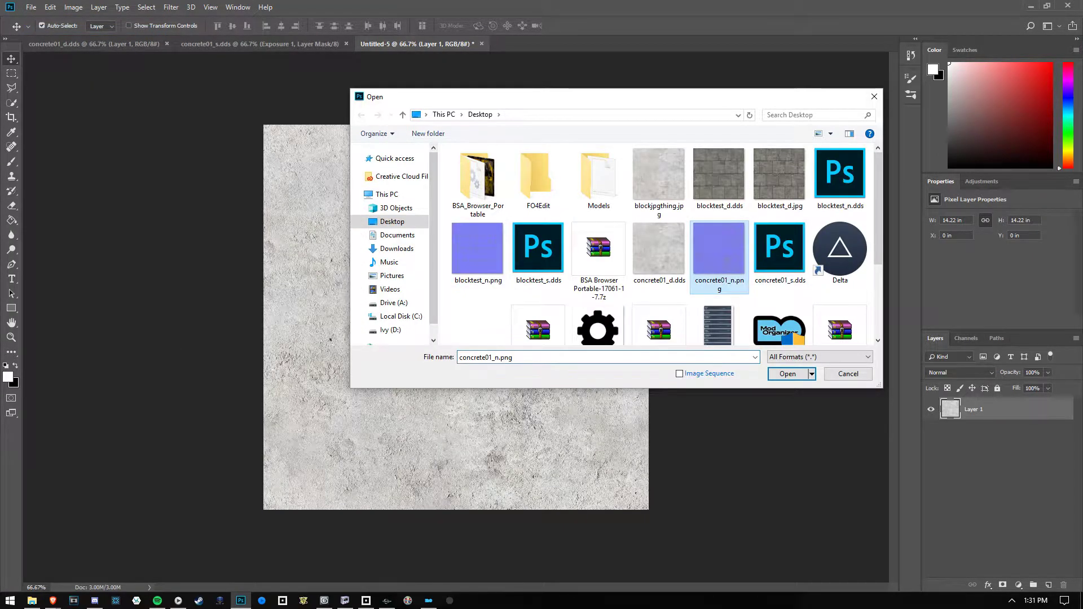
key(ctrl+a)
key(ctrl+c)
key(ctrl+w)
key(ctrl+v)
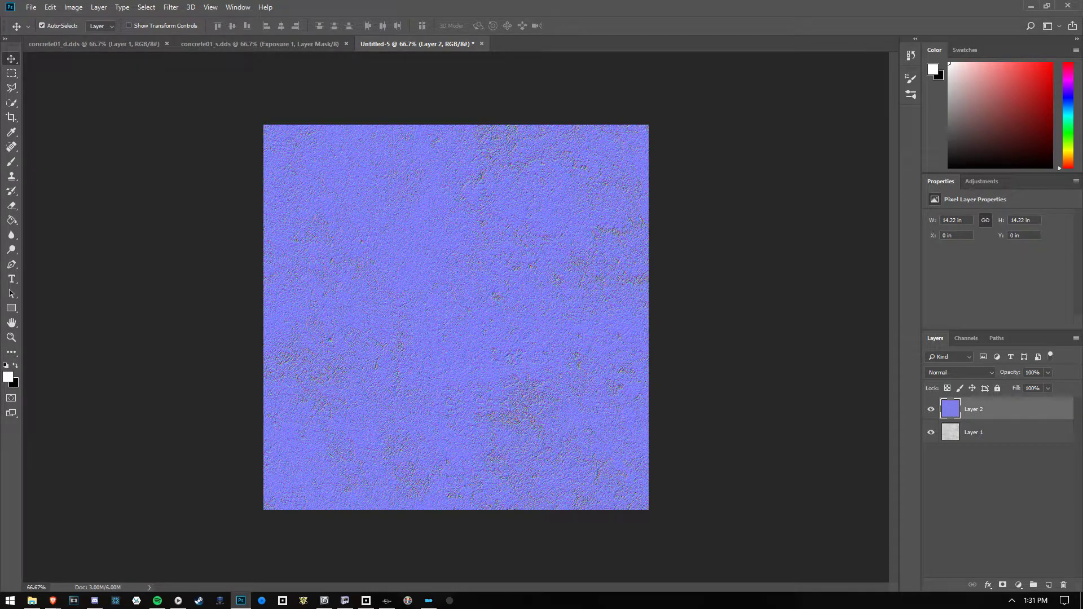
Step: Save the document as concrete01_n in Intel Texture Works DDS format, using Normal Map type, BC5 8bpp compression and auto-generated mip maps
click(31, 8)
click(48, 133)
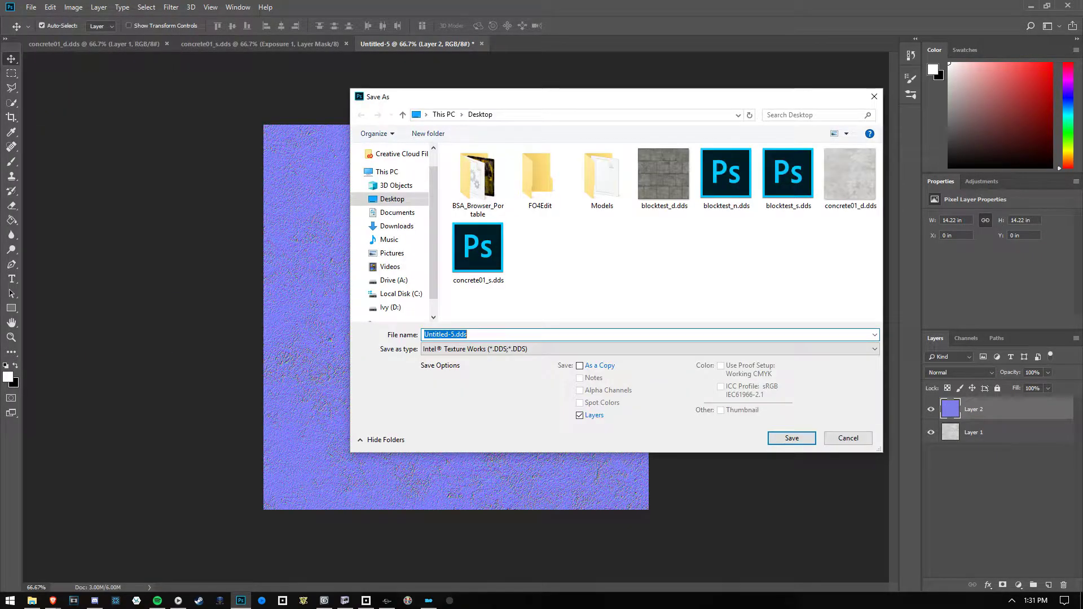
click(552, 349)
click(496, 435)
click(496, 335)
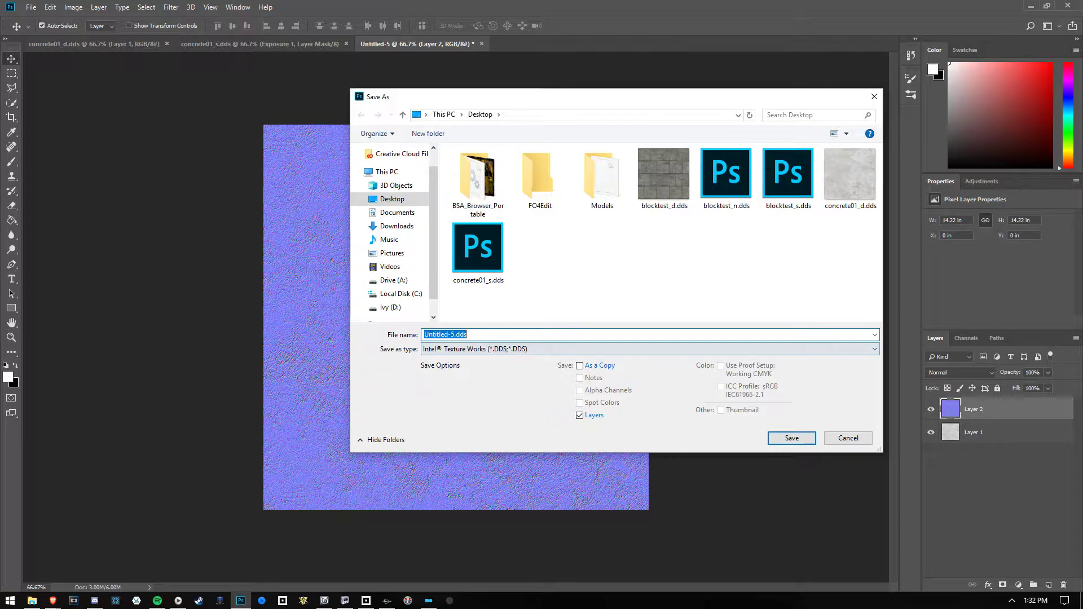
text(concrete)
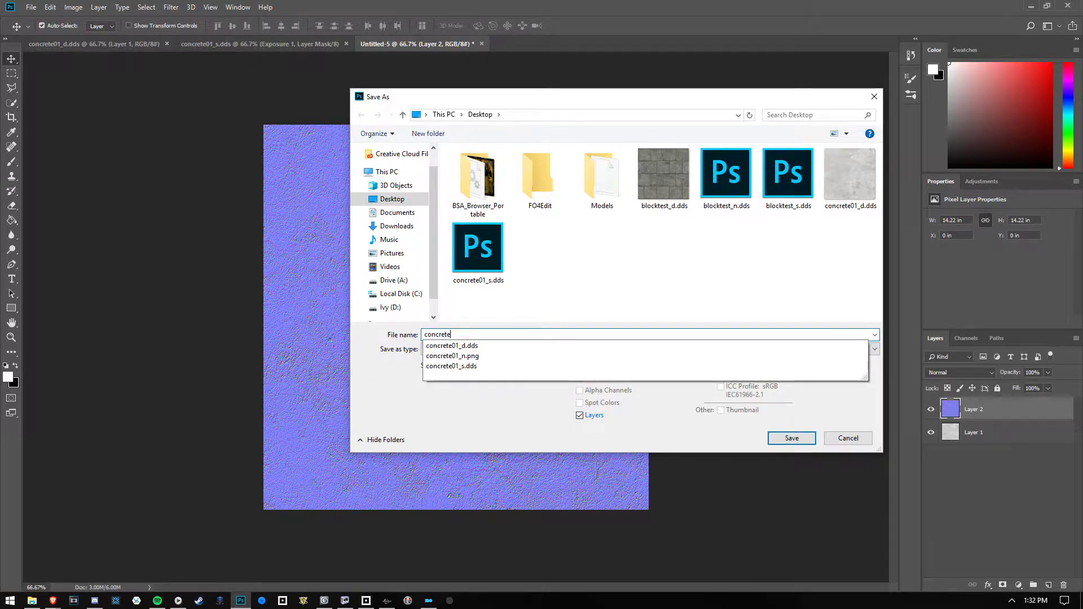
text(01_n)
click(508, 395)
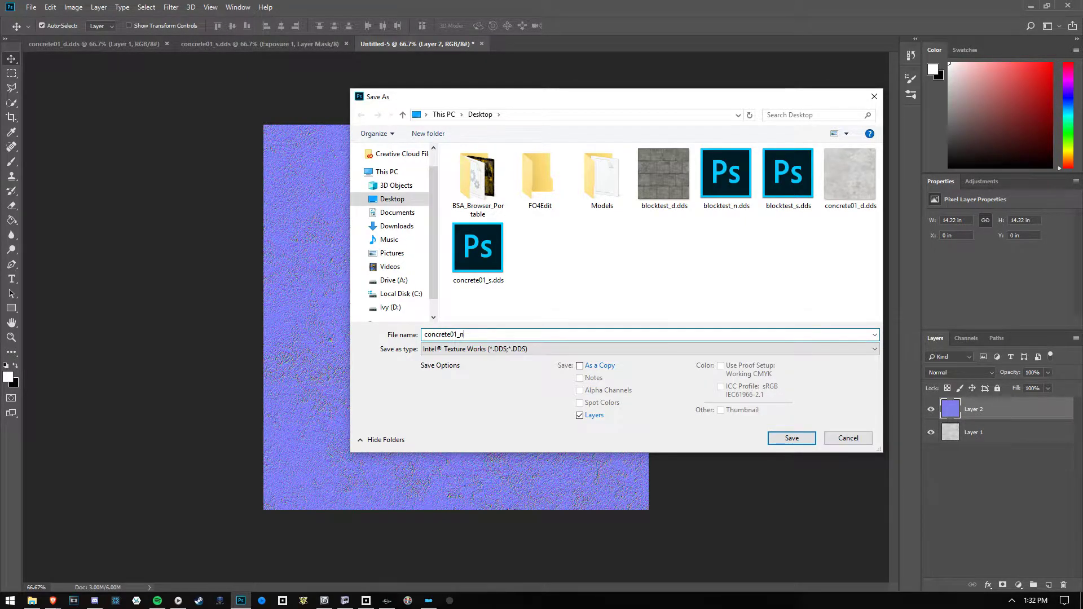
key(Return)
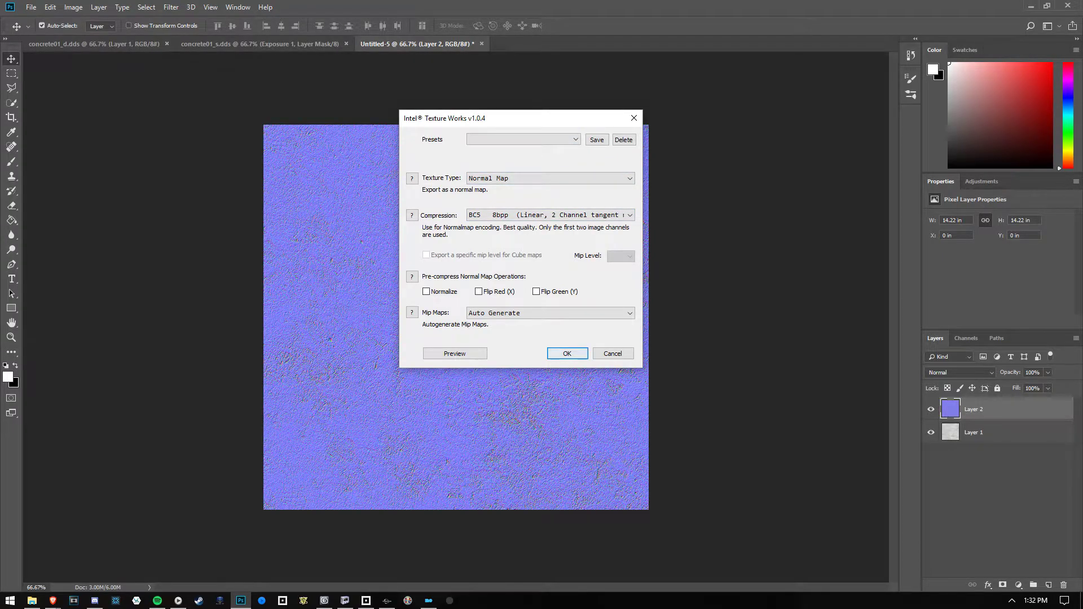
key(Return)
Step: Minimize Photoshop and gather the concrete01 DDS files mid-desktop, returning blockjpgthing.jpg to the icon column
click(1031, 5)
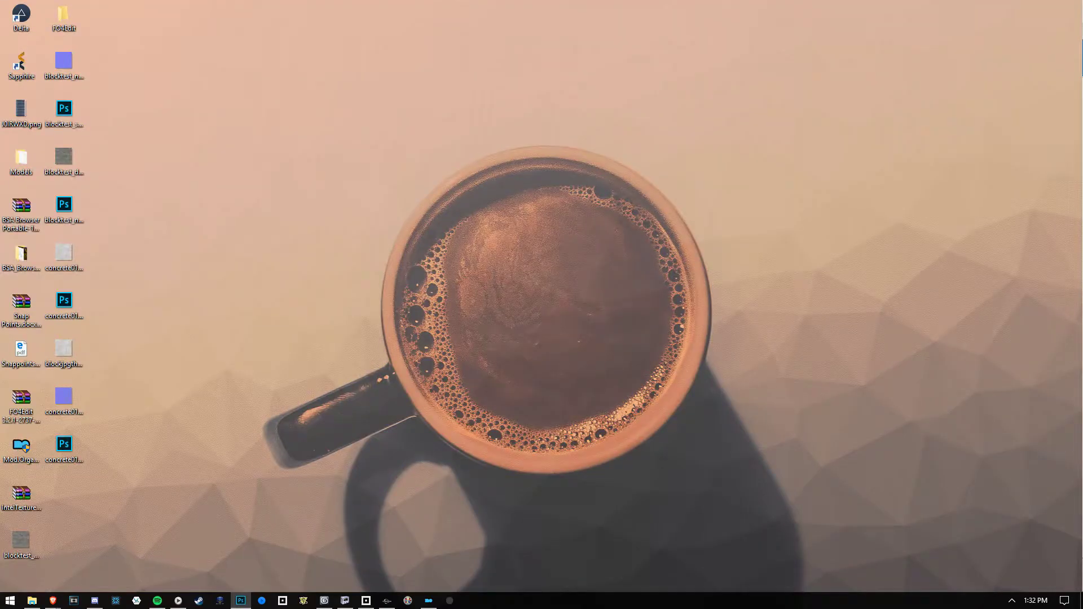
drag(64, 348, 407, 157)
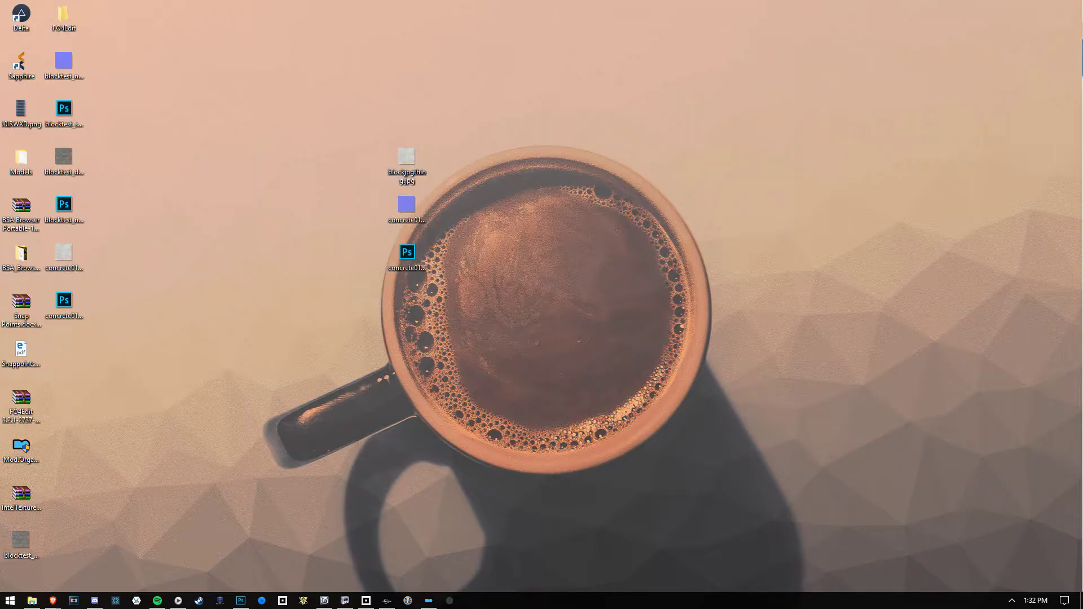
drag(63, 300, 407, 302)
drag(406, 156, 64, 302)
click(63, 256)
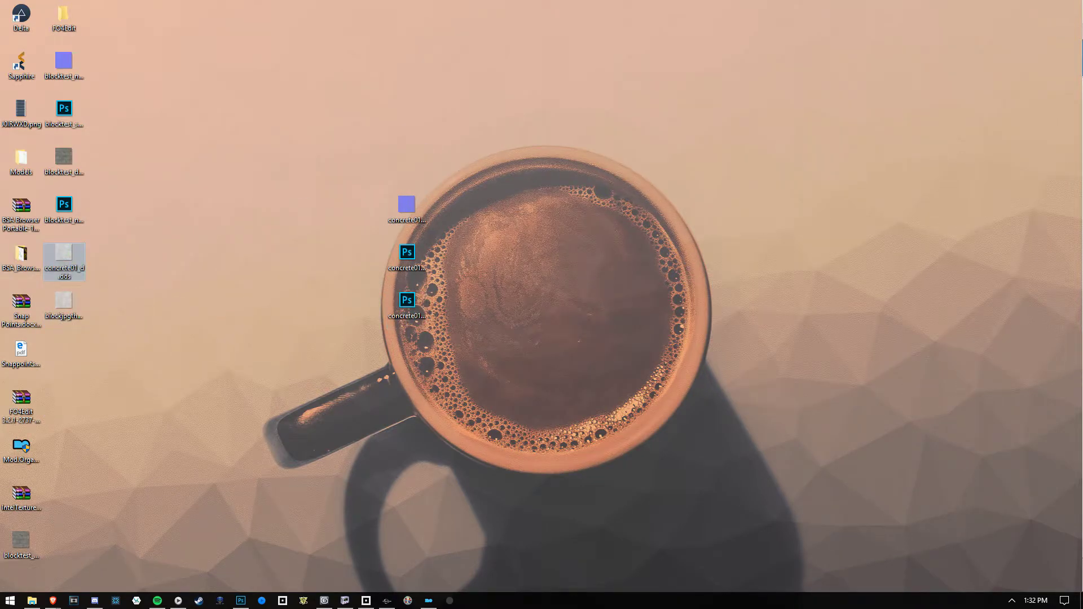
drag(64, 254, 364, 255)
click(406, 257)
click(407, 305)
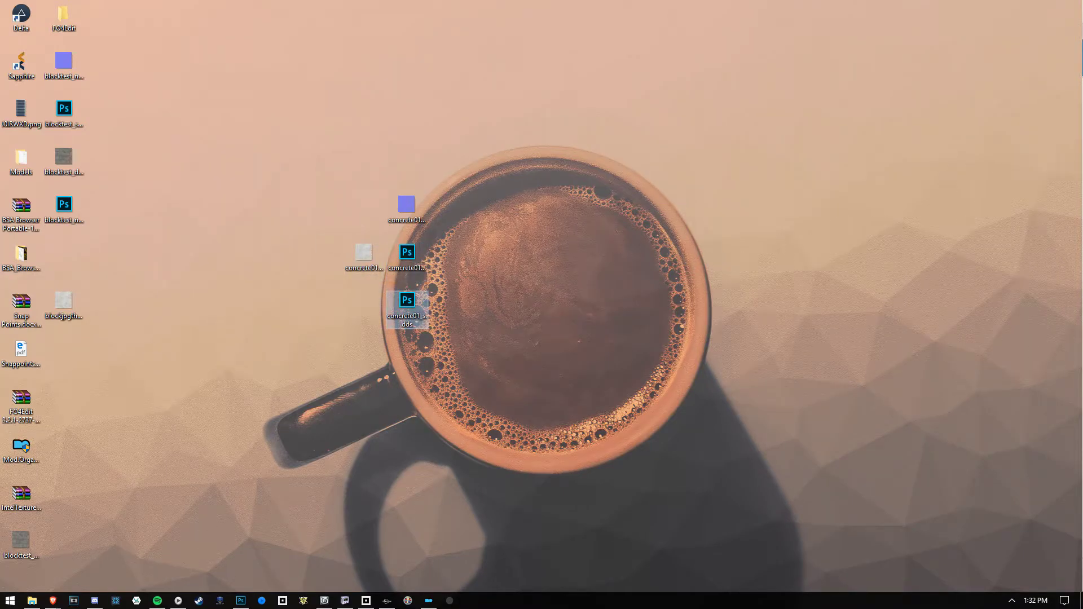
Step: Return concrete01_n.png to the icon column and put concrete01_d.dds in its place above the other two DDS files
click(407, 256)
click(407, 209)
drag(407, 209, 64, 255)
drag(364, 254, 406, 210)
click(407, 210)
click(406, 257)
click(407, 305)
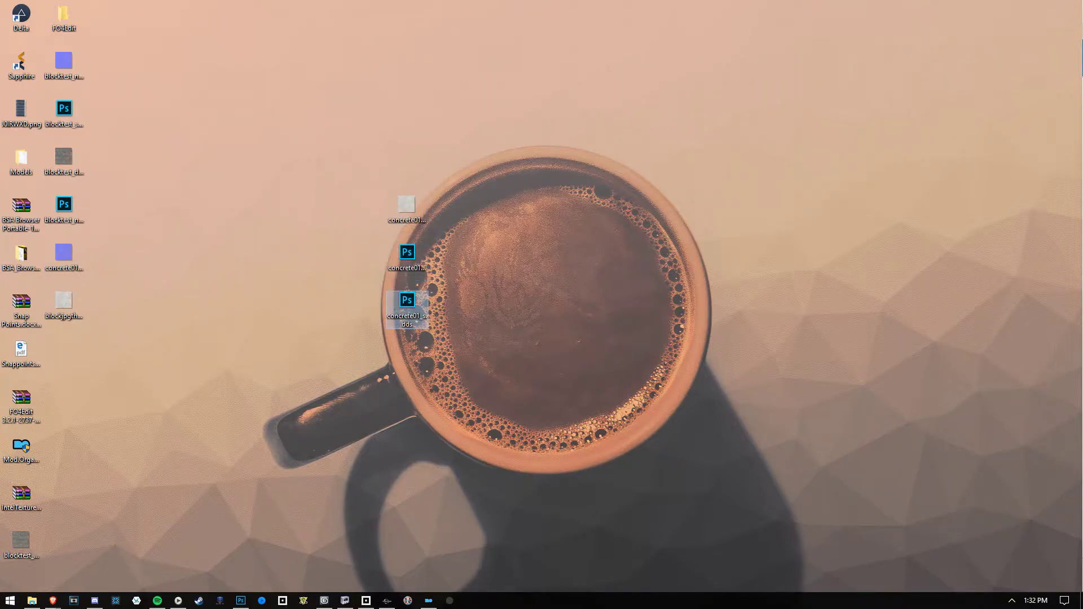
drag(336, 179, 468, 386)
Step: Open the StuykStuff folder inside Fallout 4's Data\Textures folder in File Explorer
click(32, 600)
drag(597, 147, 663, 136)
drag(416, 252, 509, 252)
drag(688, 129, 626, 133)
double_click(572, 268)
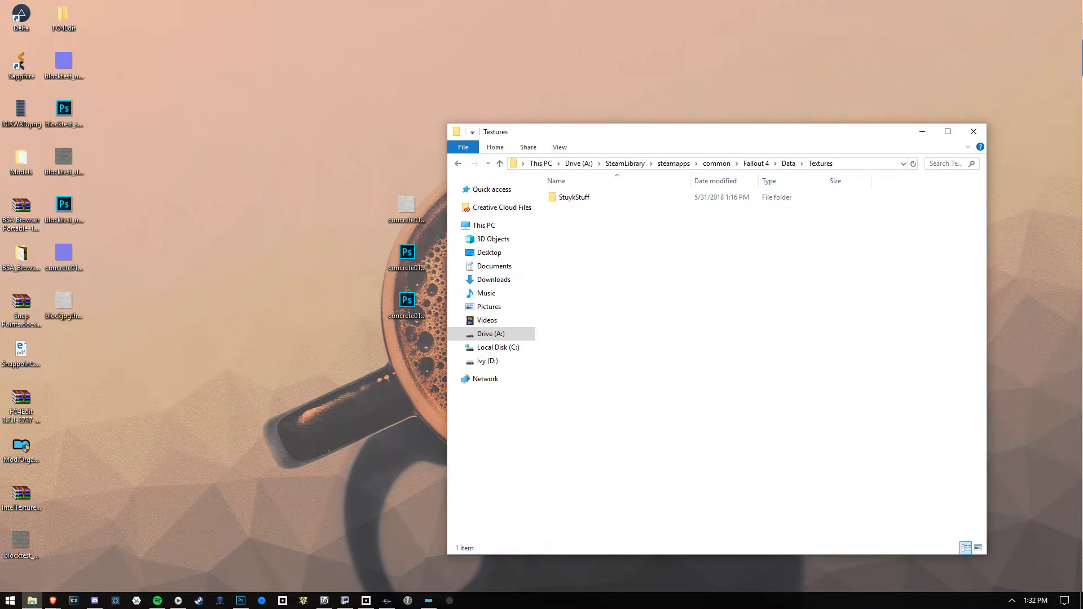
double_click(573, 197)
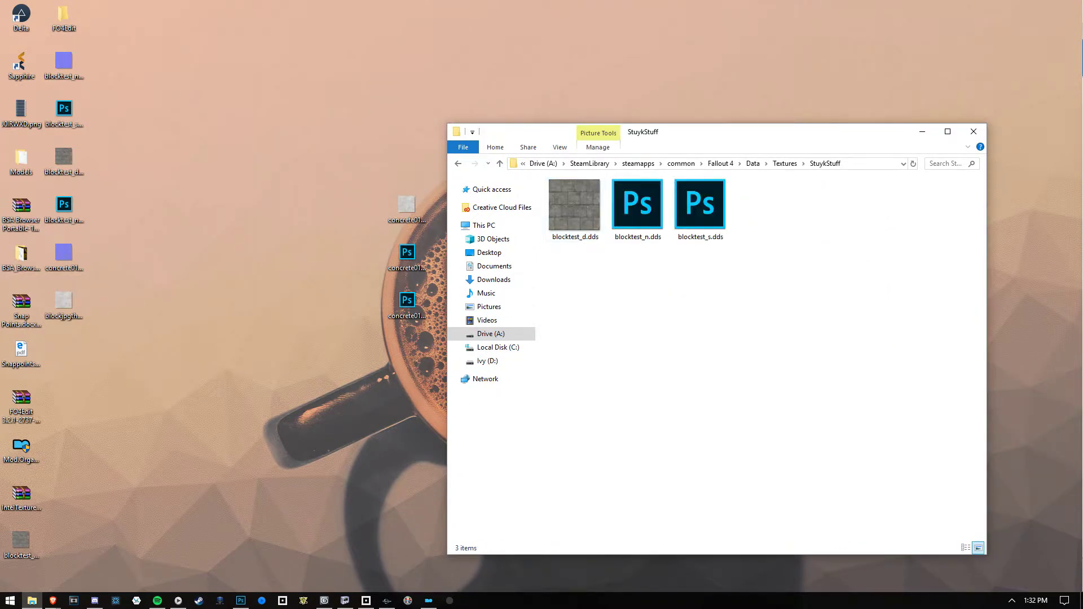
Step: Create a folder named concrete01 inside StuykStuff and open it
right_click(616, 310)
mouse_move(643, 472)
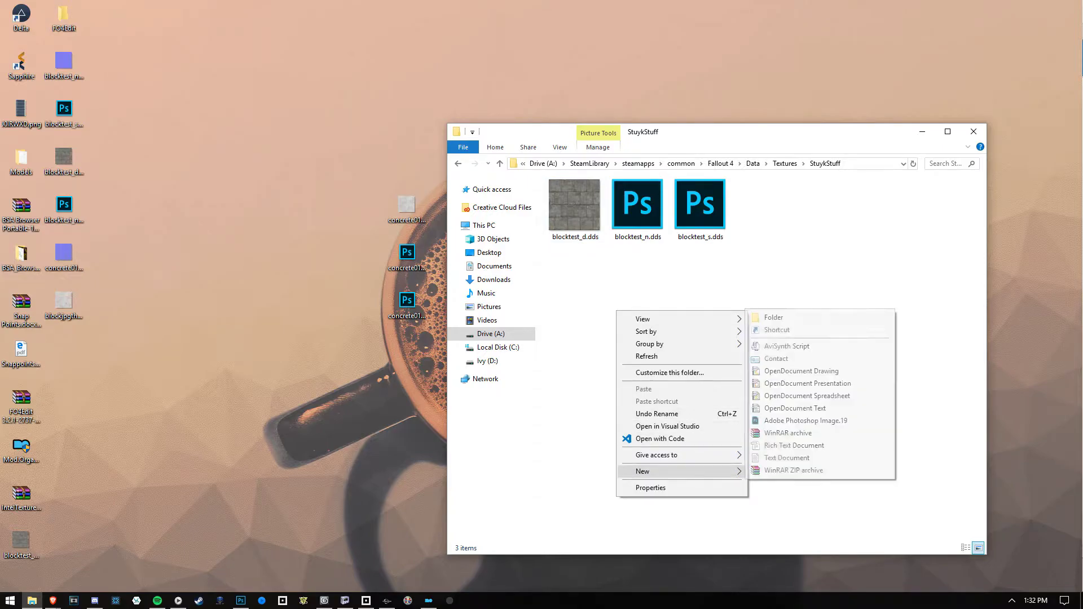
click(773, 317)
text(concrete01)
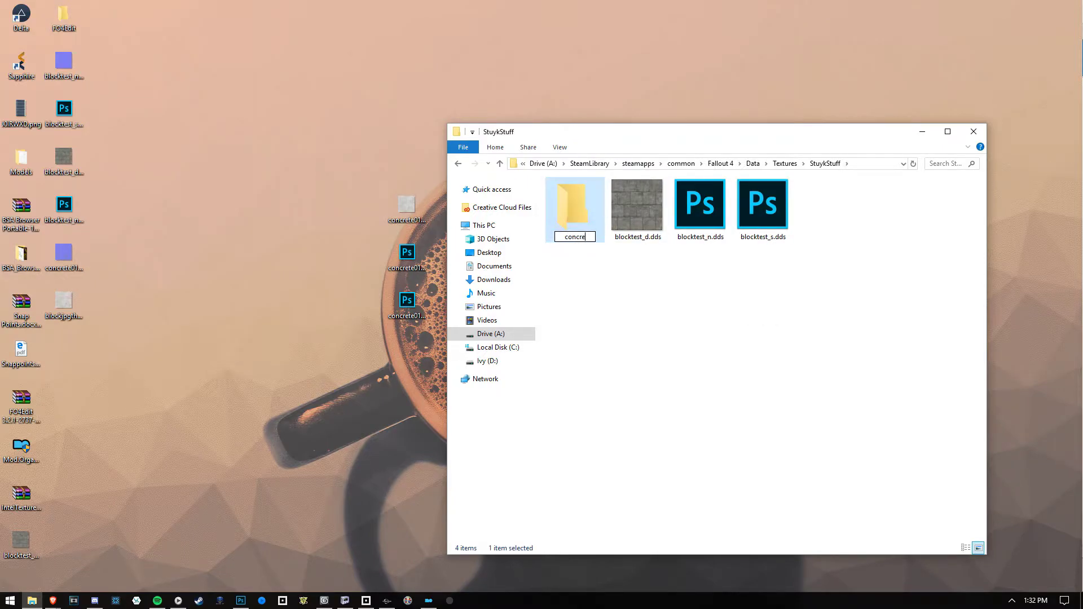
key(Return)
double_click(573, 206)
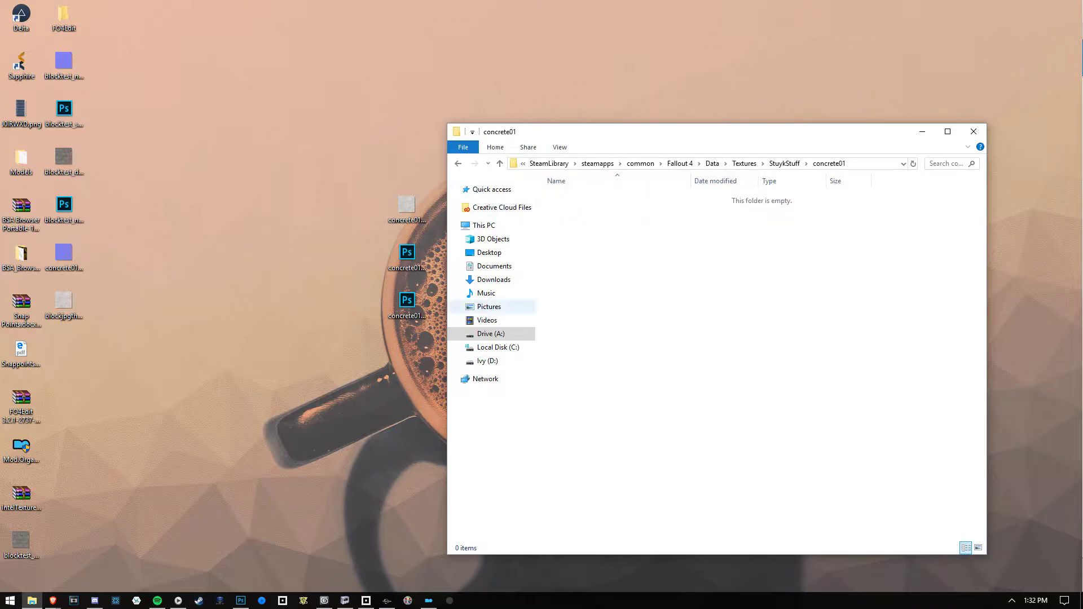
Step: Copy the three concrete01 DDS files from the desktop into the concrete01 folder and permanently delete the desktop originals
drag(355, 136, 410, 358)
drag(406, 302, 642, 282)
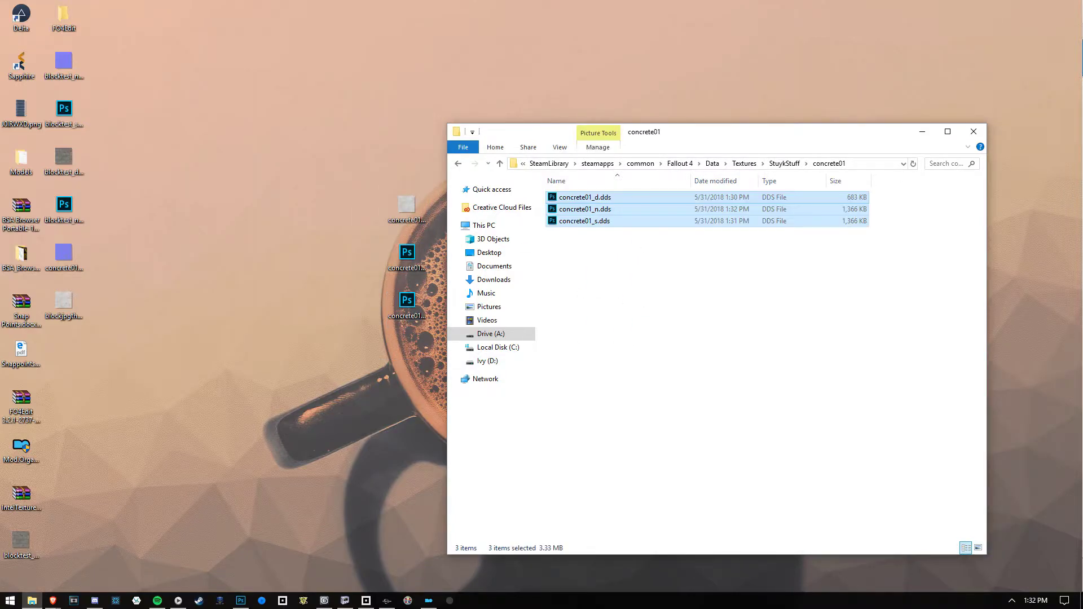
click(643, 282)
drag(360, 164, 417, 344)
key(shift+Delete)
key(Return)
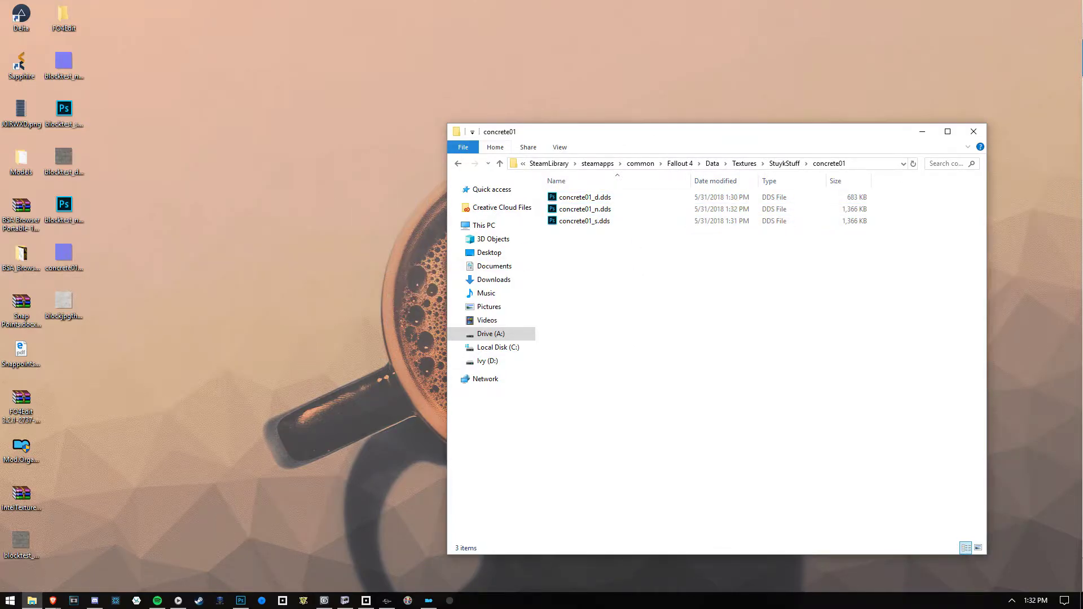
Step: Move the concrete01 folder window aside and open the Material Editor
drag(665, 132, 341, 142)
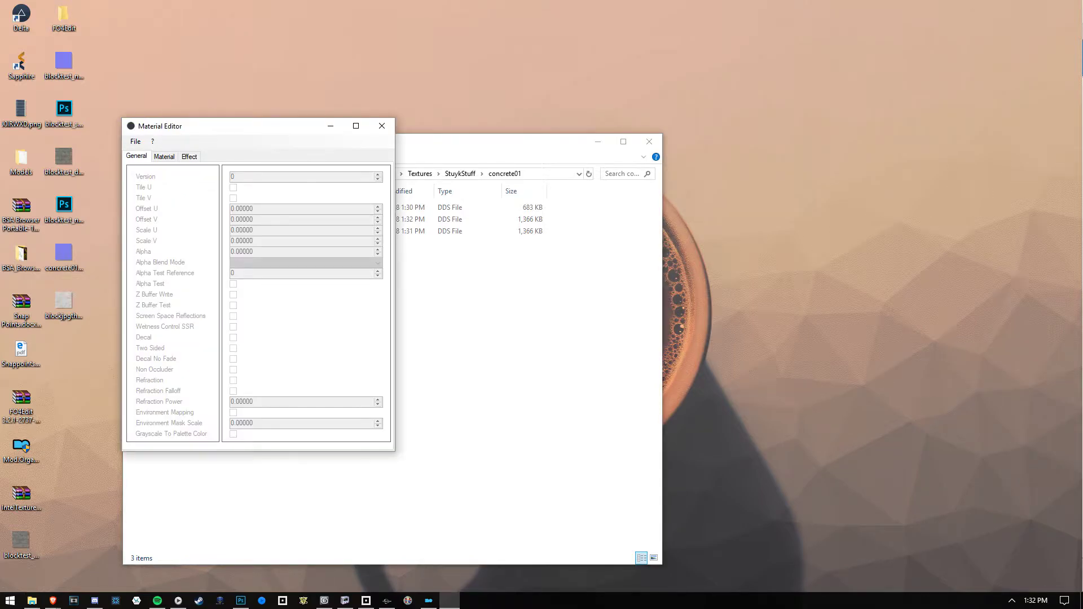
Step: Move the Material Editor window clear of the folder listing and create a new material
drag(248, 138, 623, 217)
click(513, 220)
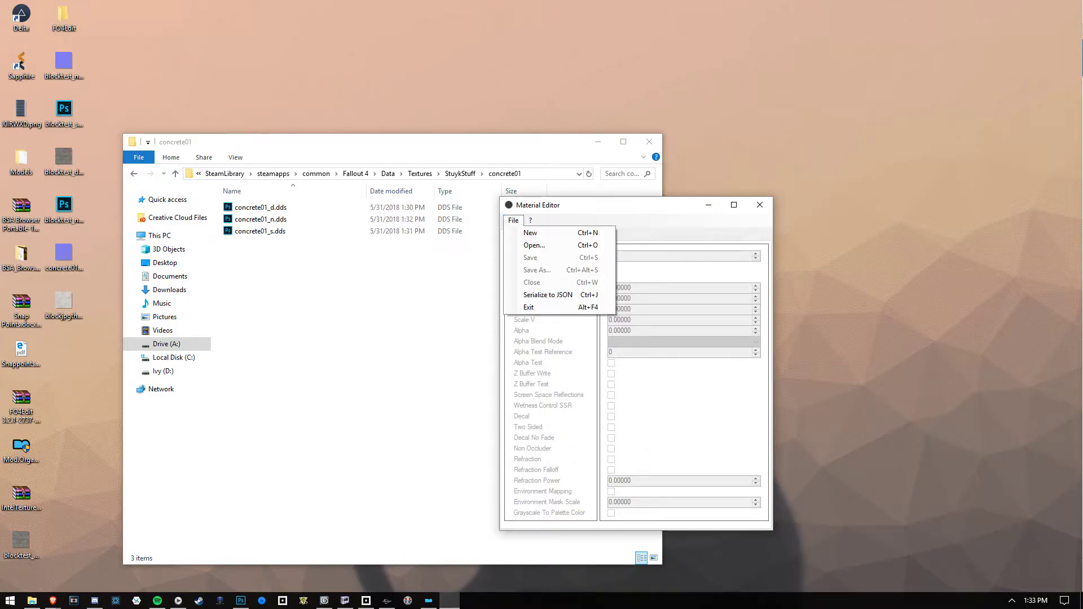
key(Down)
key(Return)
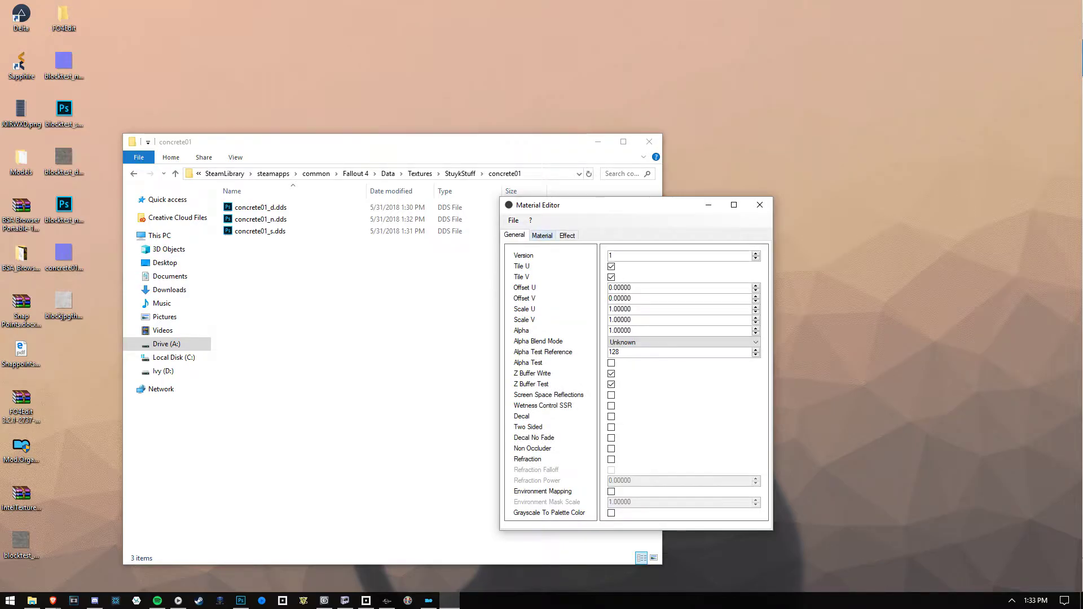
Step: Set the material's diffuse texture to concrete01_d.dds from Data\Textures\StuykStuff\concrete01
key(ctrl+Tab)
click(735, 256)
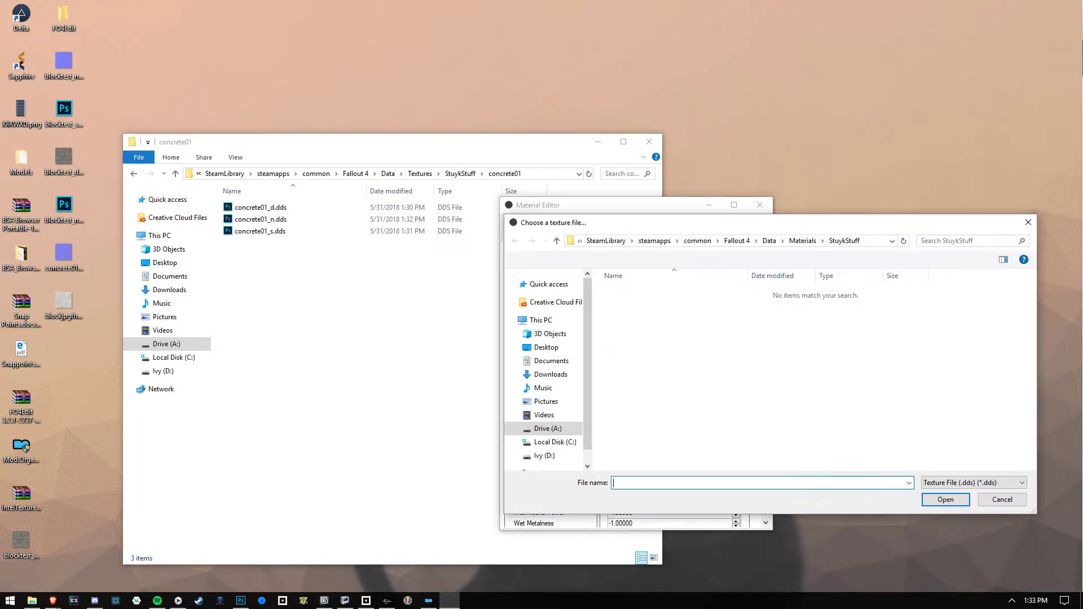
click(806, 241)
double_click(643, 292)
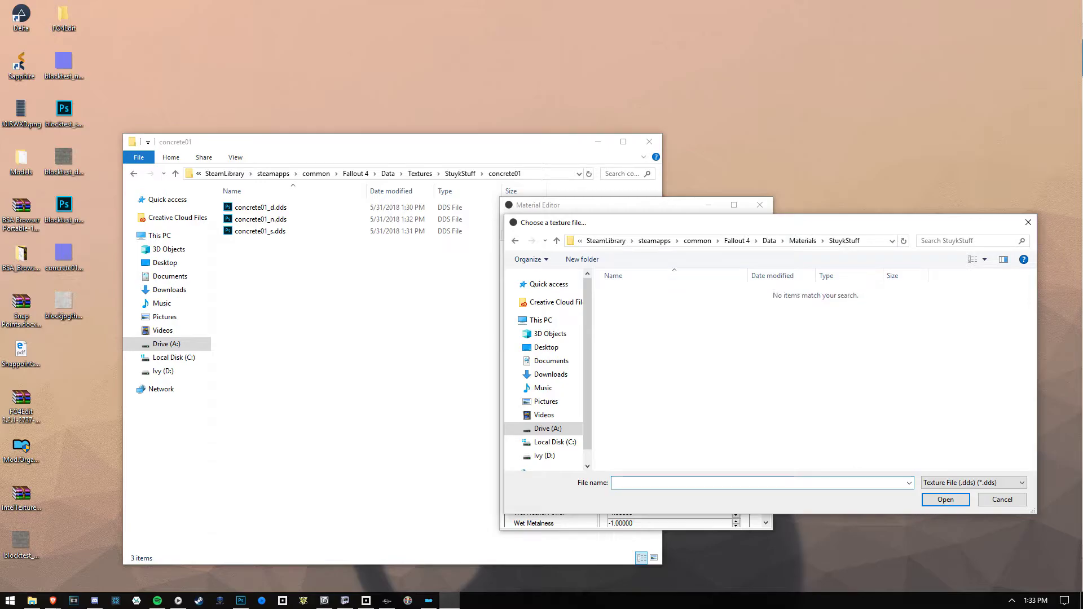
click(769, 241)
click(770, 241)
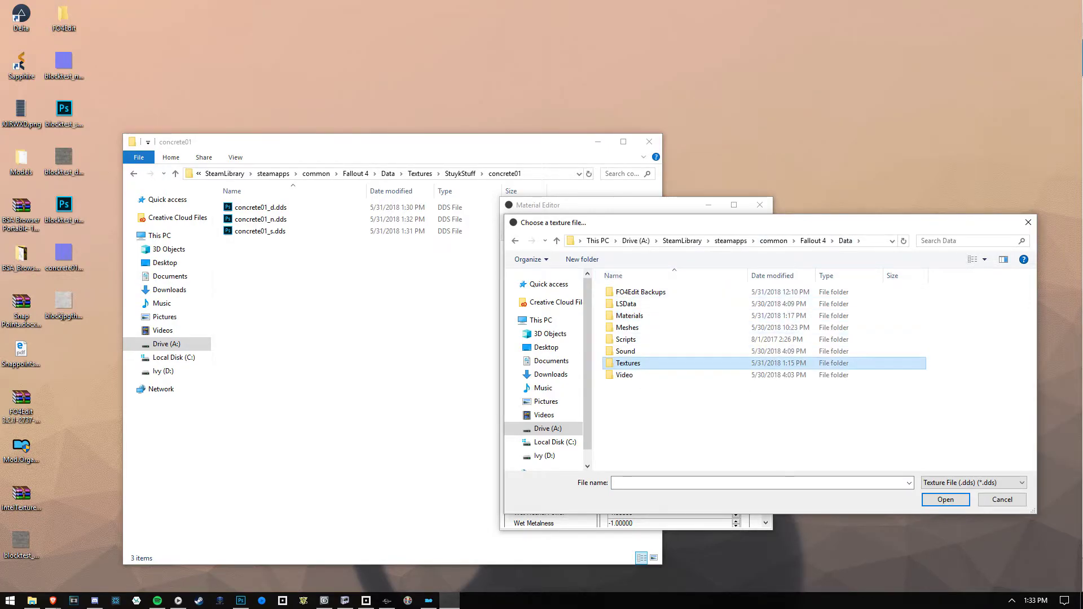
double_click(626, 353)
double_click(629, 291)
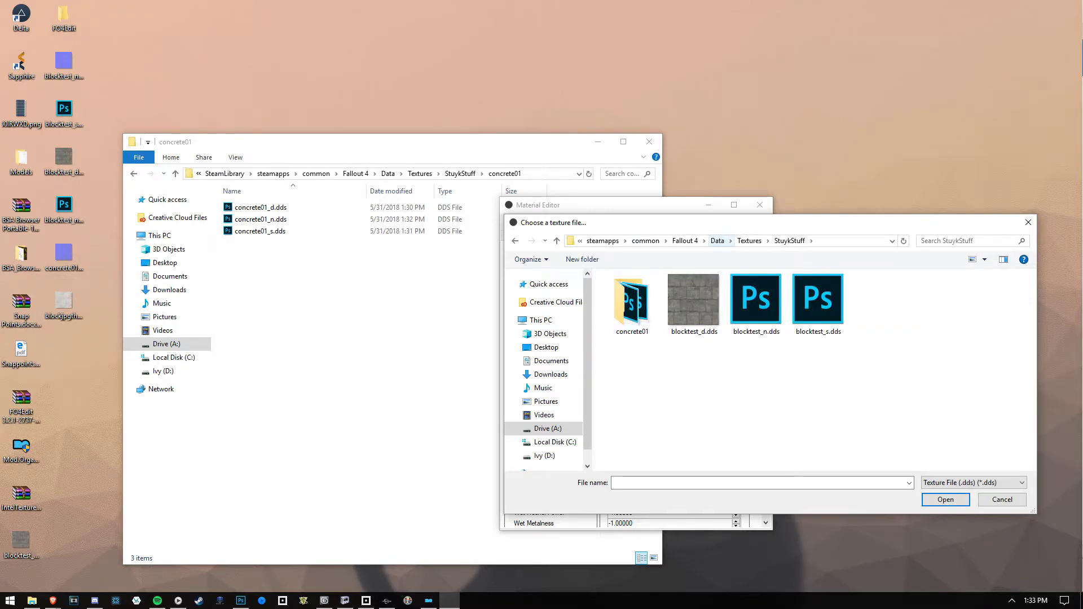
double_click(631, 304)
click(632, 298)
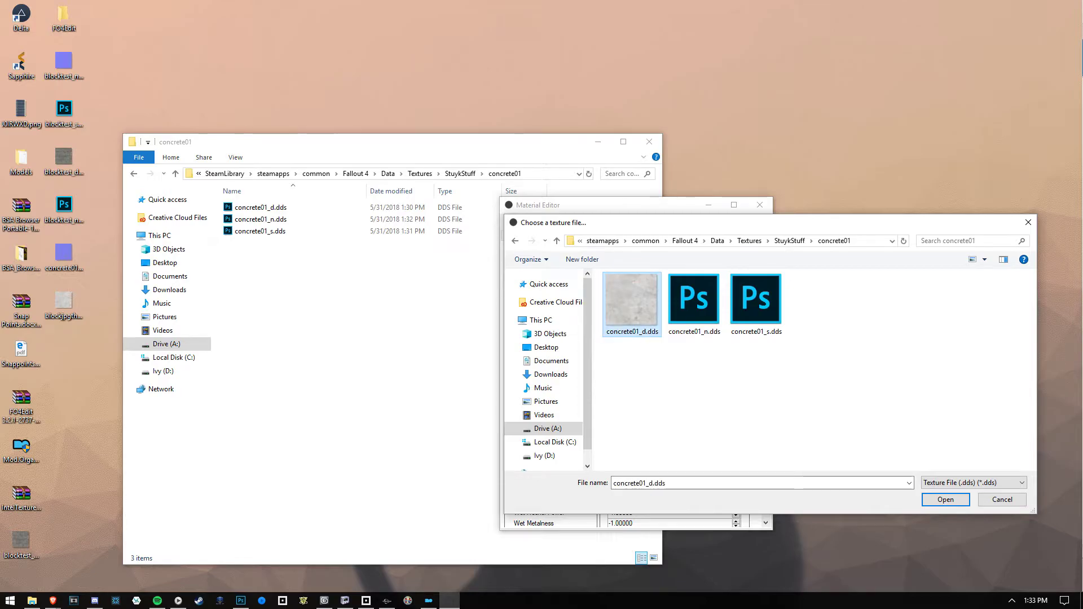
click(945, 499)
Step: Set the normal texture to concrete01_n.dds and the smooth specular texture to concrete01_s.dds
click(735, 266)
click(761, 295)
click(946, 499)
click(735, 277)
click(756, 302)
click(947, 499)
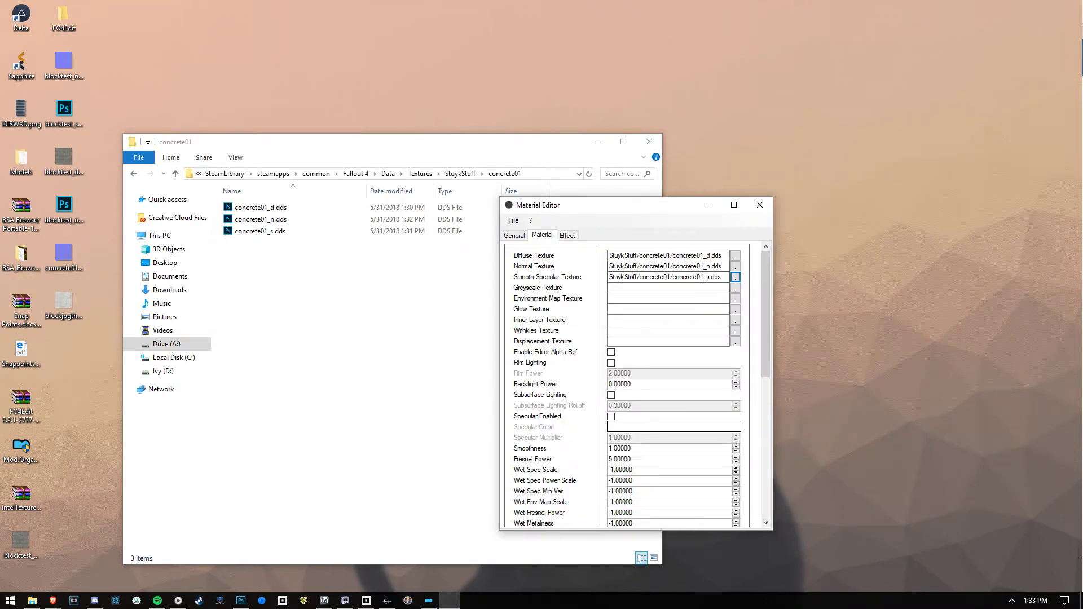
Step: Start saving the material under a new name and create a concrete01 folder inside Data\Materials\StuykStuff
click(513, 220)
click(537, 269)
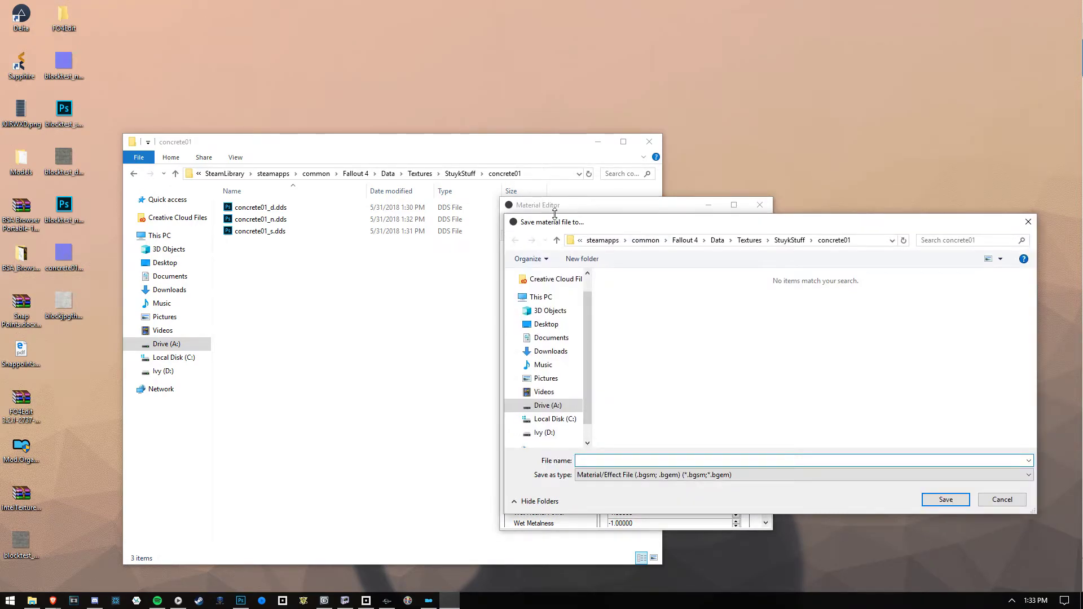
click(717, 240)
double_click(631, 315)
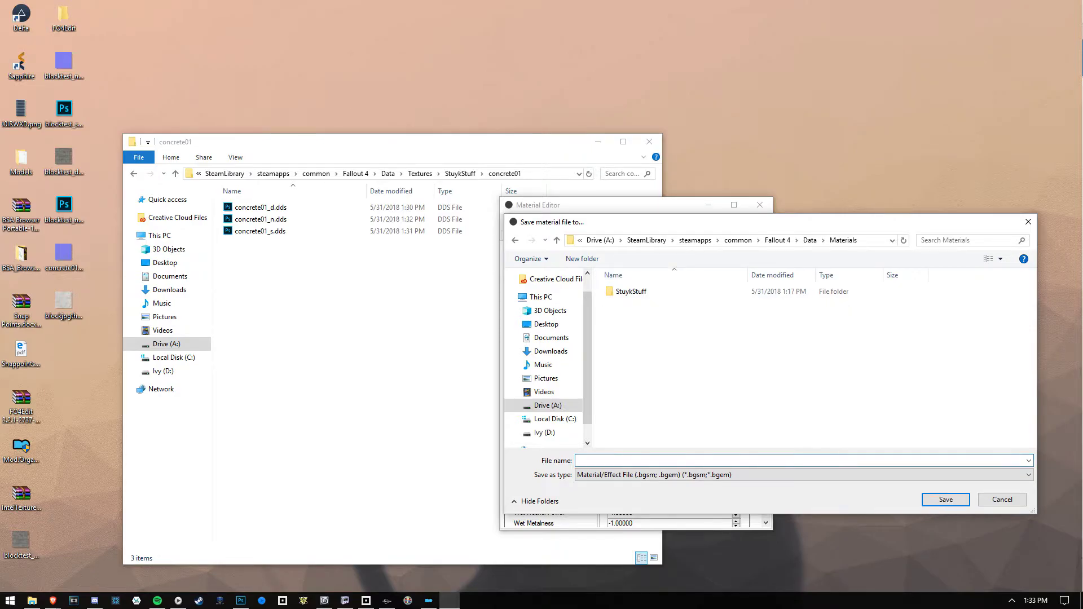
double_click(632, 292)
right_click(671, 337)
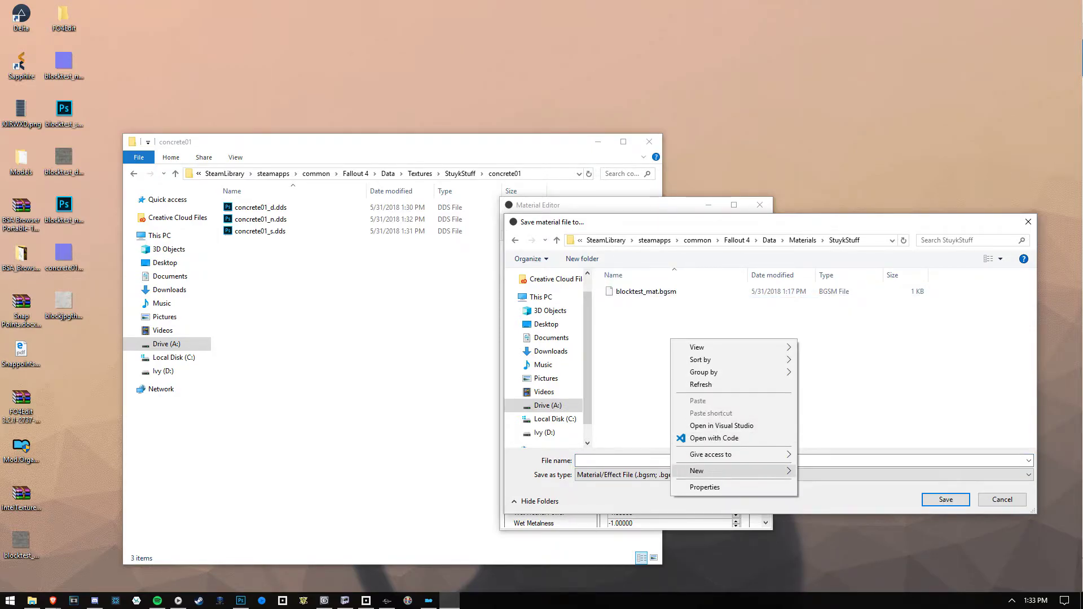
mouse_move(705, 471)
click(823, 316)
text(concrete01)
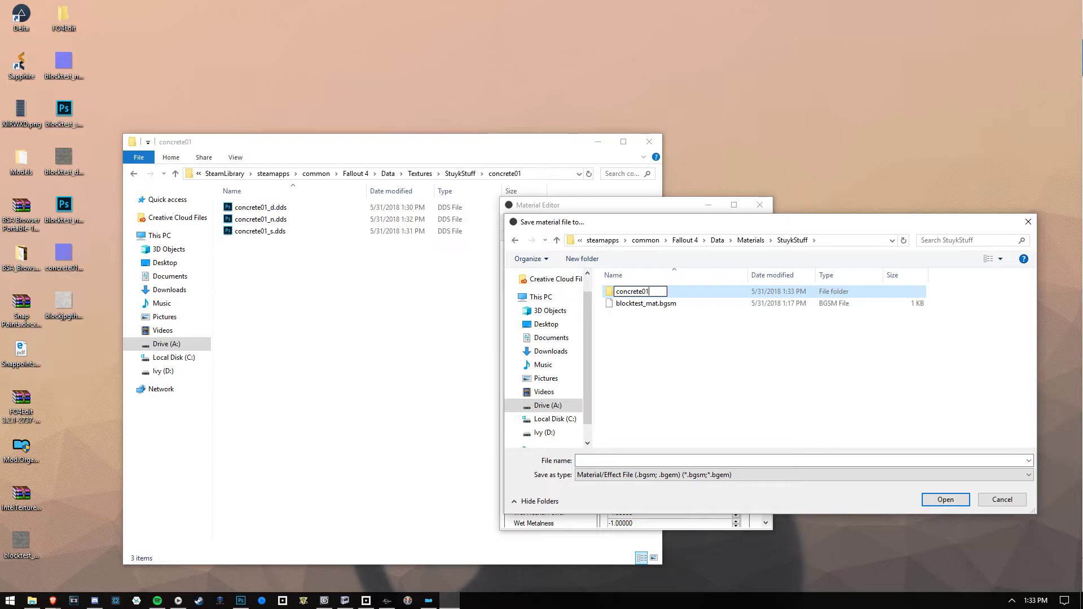
key(Return)
Step: Save the material as concrete01 inside the new concrete01 folder and close the Material Editor
click(626, 460)
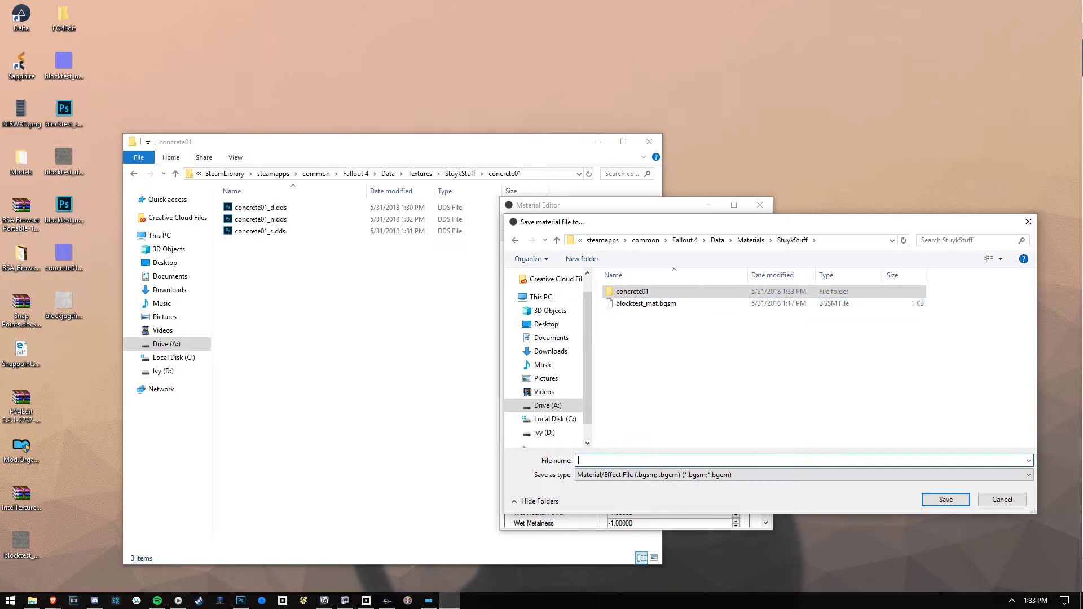
text(concrete01)
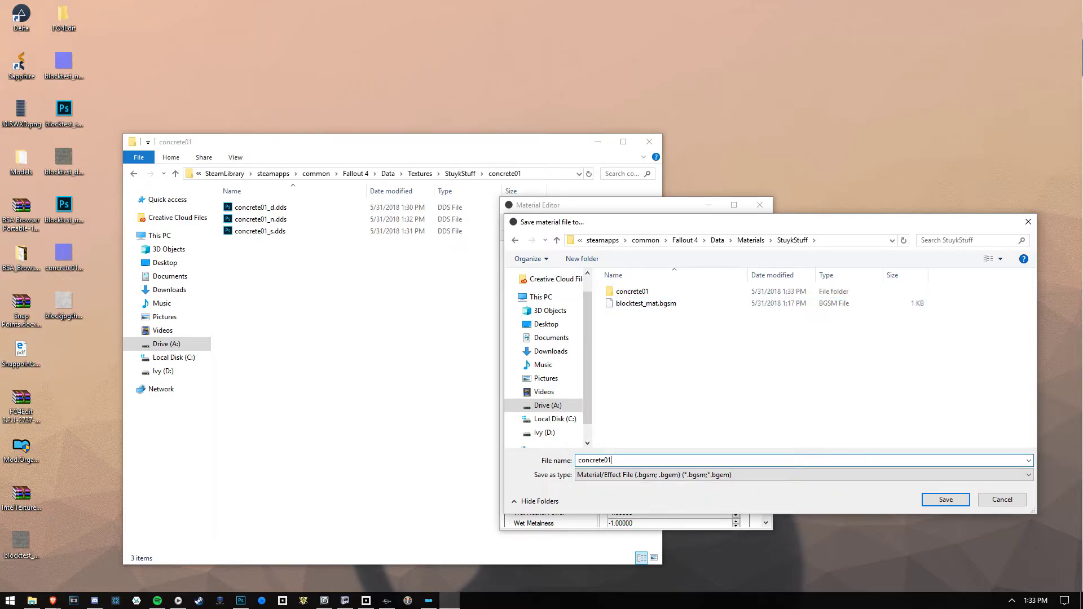
key(Return)
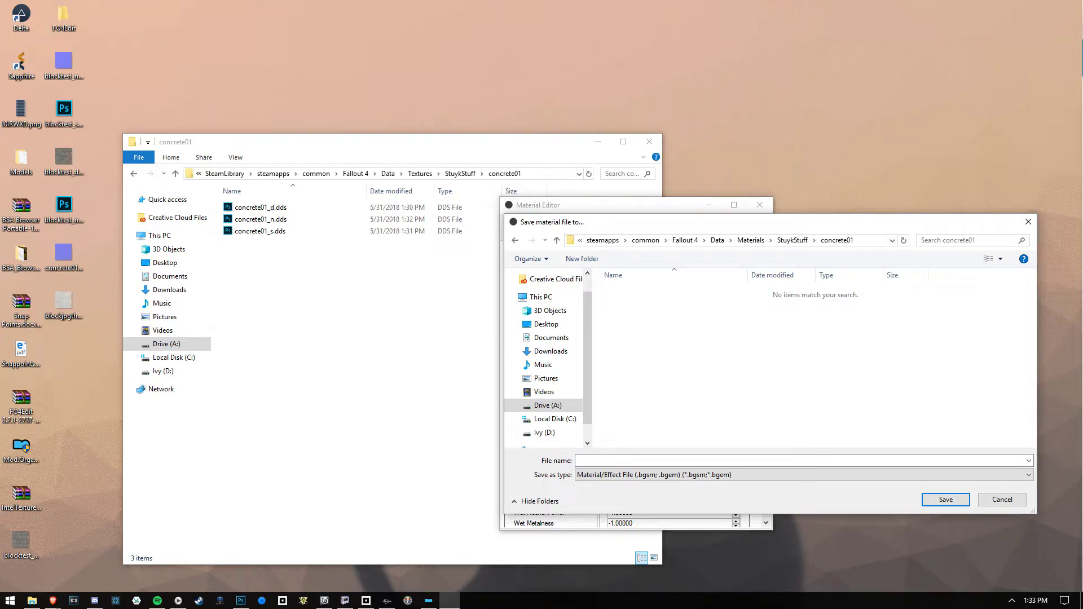
text(concrete01)
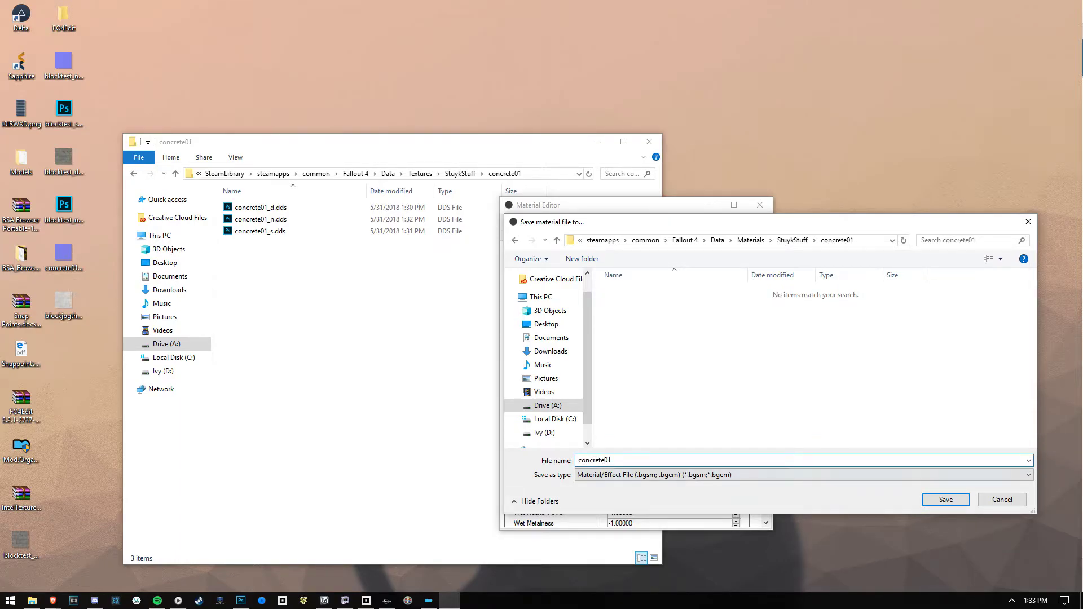
click(945, 499)
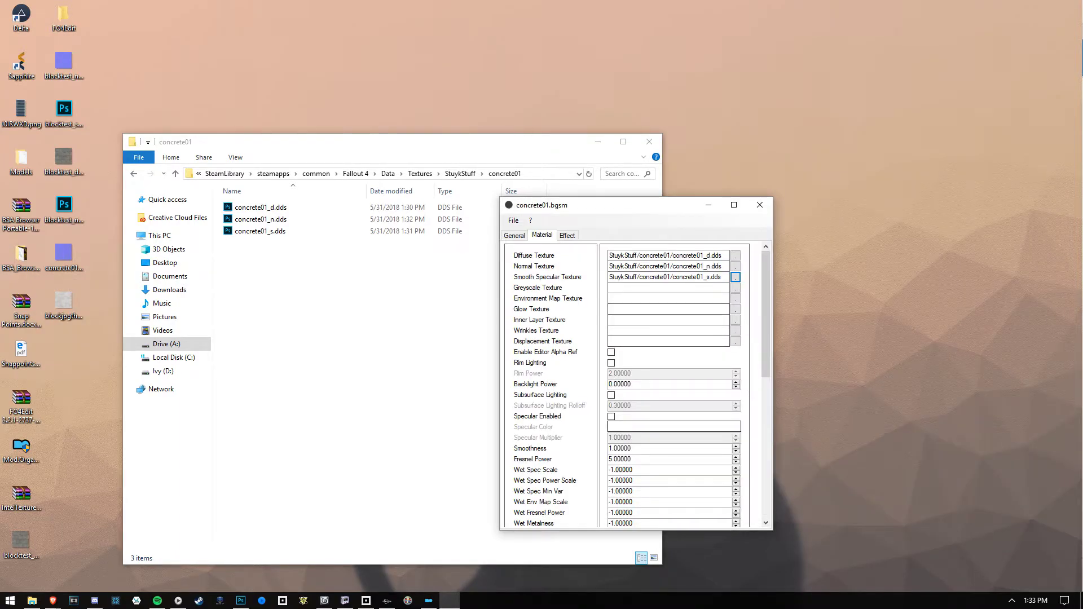
click(513, 221)
click(530, 258)
click(760, 205)
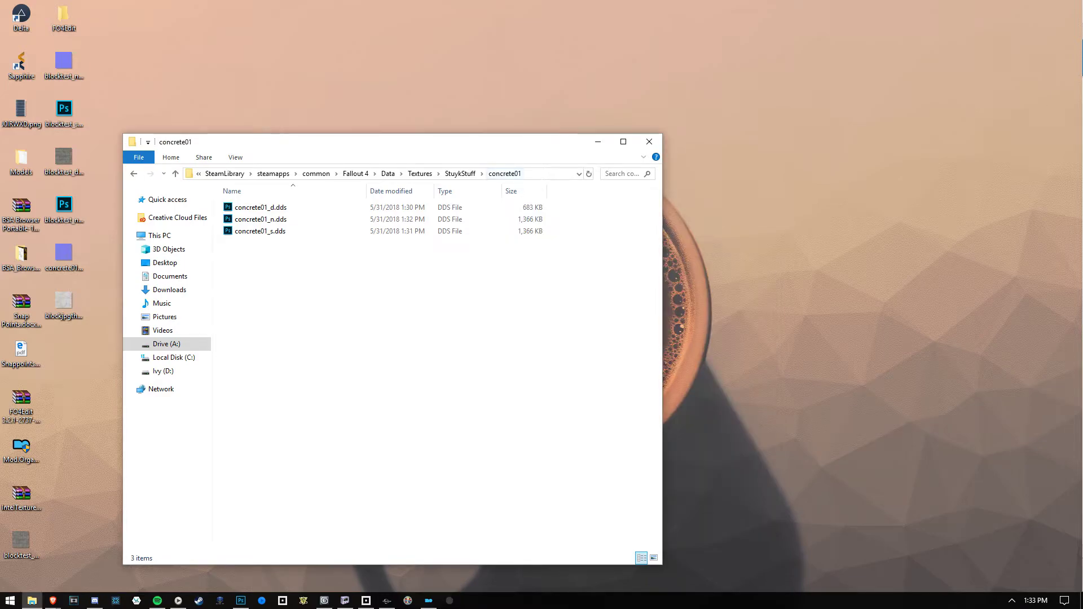
Step: Open Data\Materials\StuykStuff\concrete01 in File Explorer and check the saved material file
click(356, 173)
double_click(249, 228)
double_click(249, 208)
double_click(249, 209)
drag(244, 265, 324, 202)
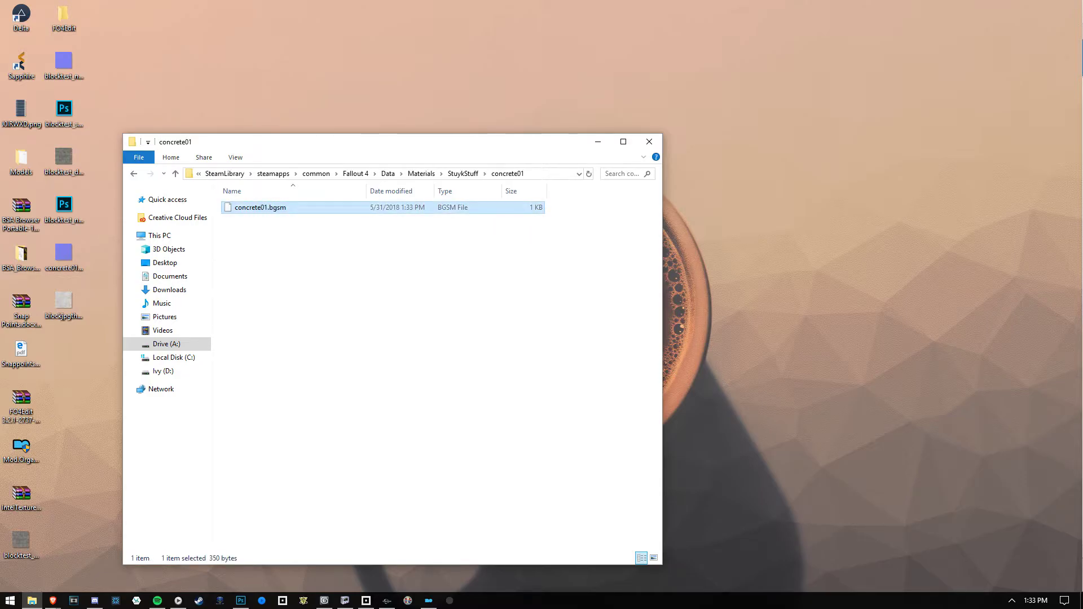
click(318, 254)
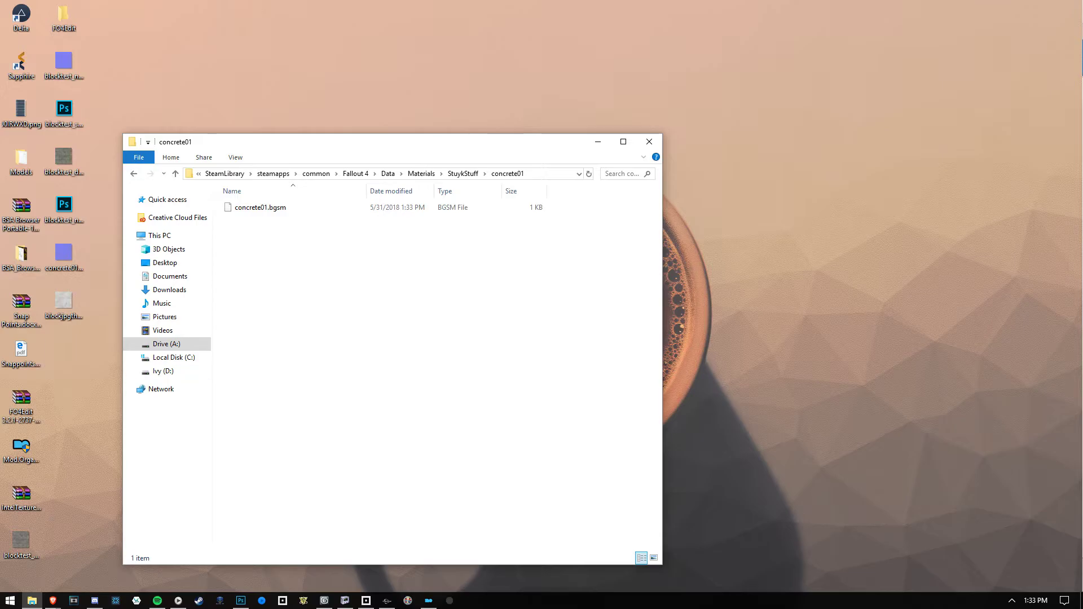
Step: Bring NifSkope with BoxTest.nif into view and change the first BSShaderTextureSet texture path to Textures\StuykStuff\conc
drag(0, 67, 412, 75)
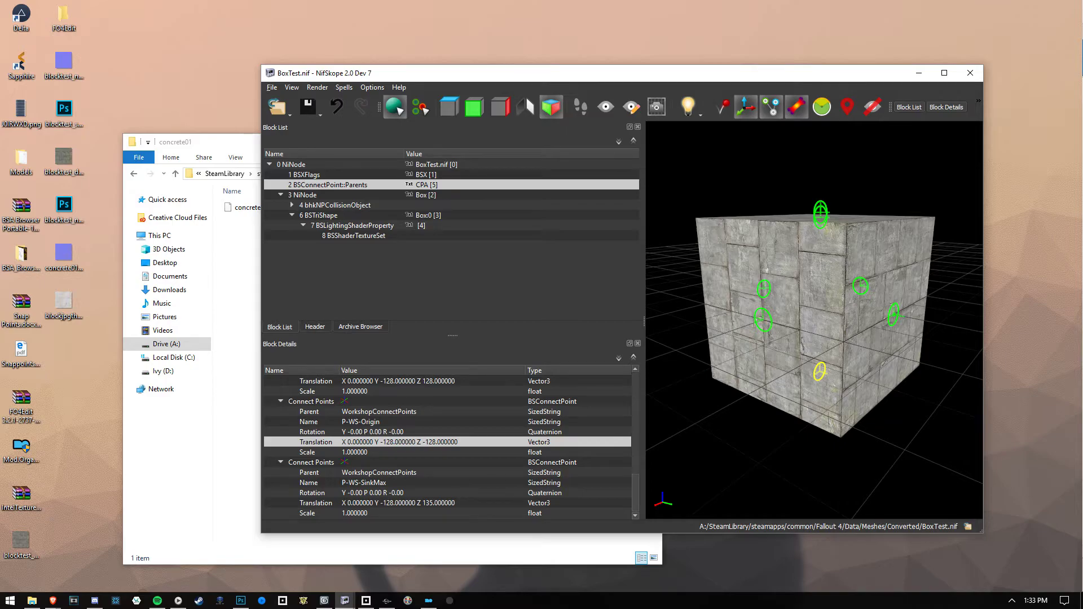
click(356, 236)
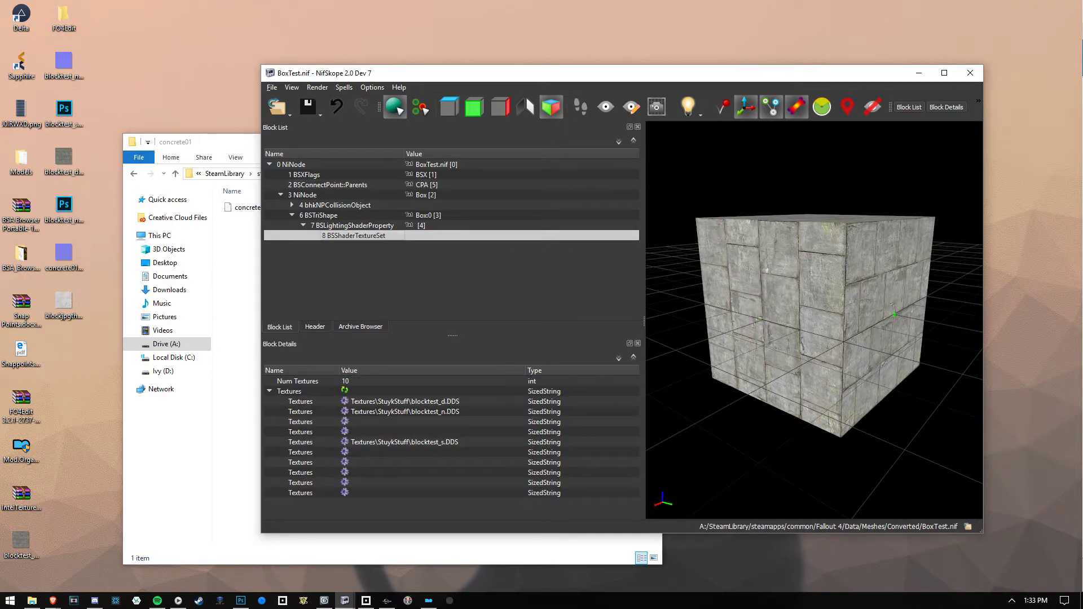
double_click(405, 401)
drag(453, 404, 403, 404)
text(conc)
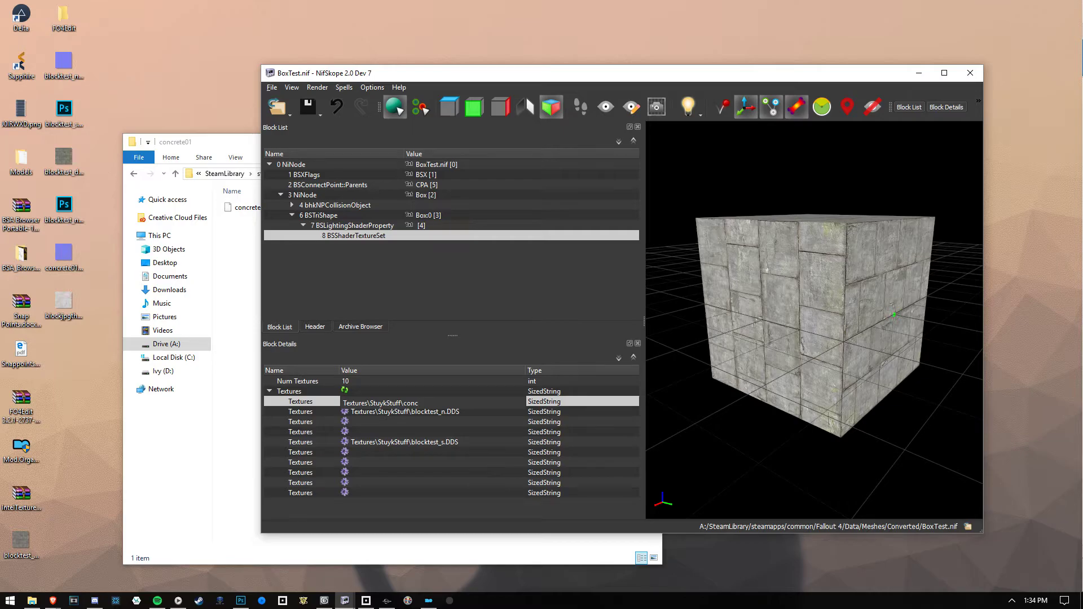
click(311, 411)
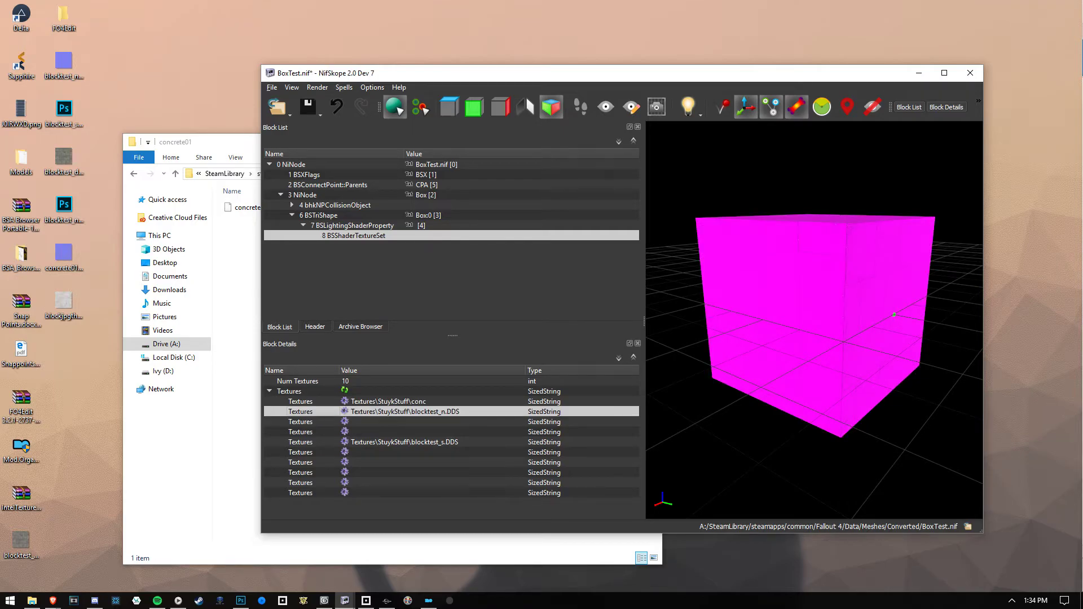
click(404, 442)
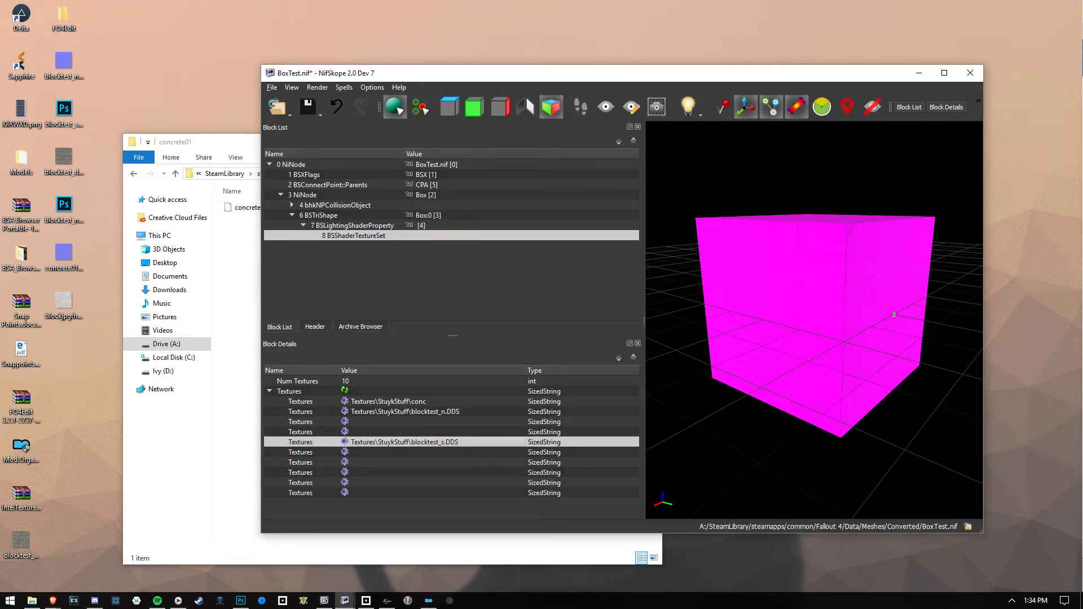
Step: Complete the first texture path as Textures\StuykStuff\concrete01\concrete01_n.DDS
double_click(388, 402)
key(End)
text(0)
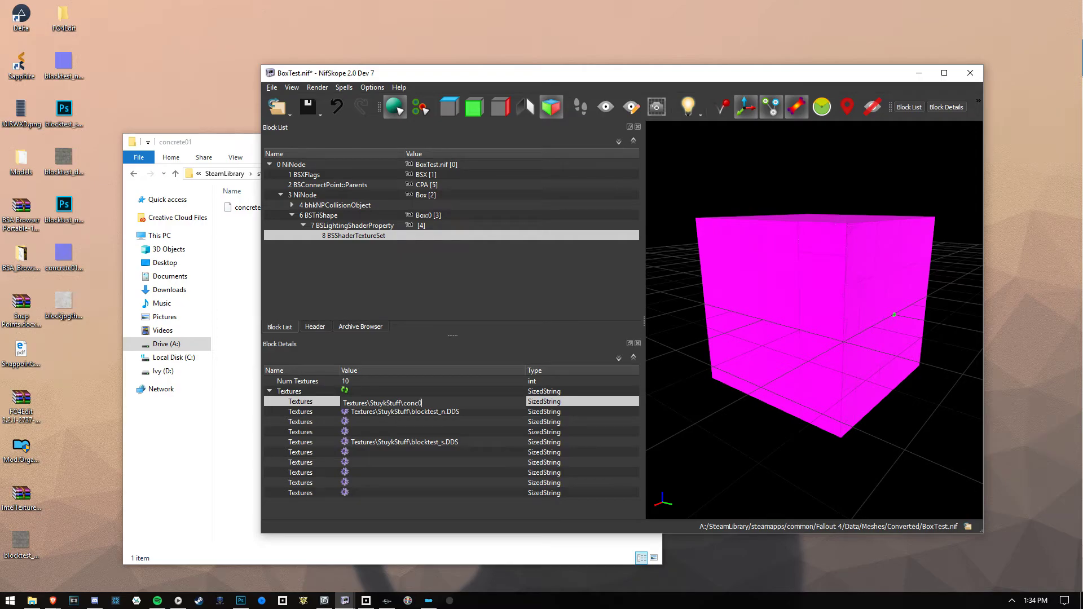
text(1_n.DDS)
click(418, 403)
text(reteconcrete01\)
key(Return)
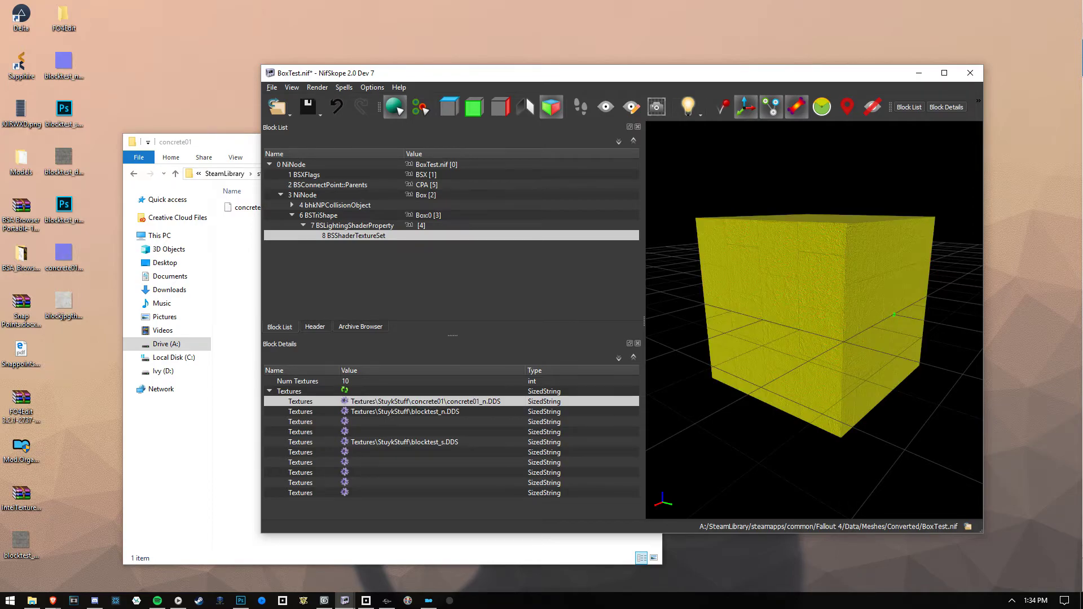
Step: Copy the first texture path into the second texture entry, keeping the file name concrete01_n.DDS
double_click(425, 401)
key(ctrl+c)
double_click(426, 412)
key(ctrl+v)
click(479, 413)
key(BackSpace)
text(s)
key(BackSpace)
text(n)
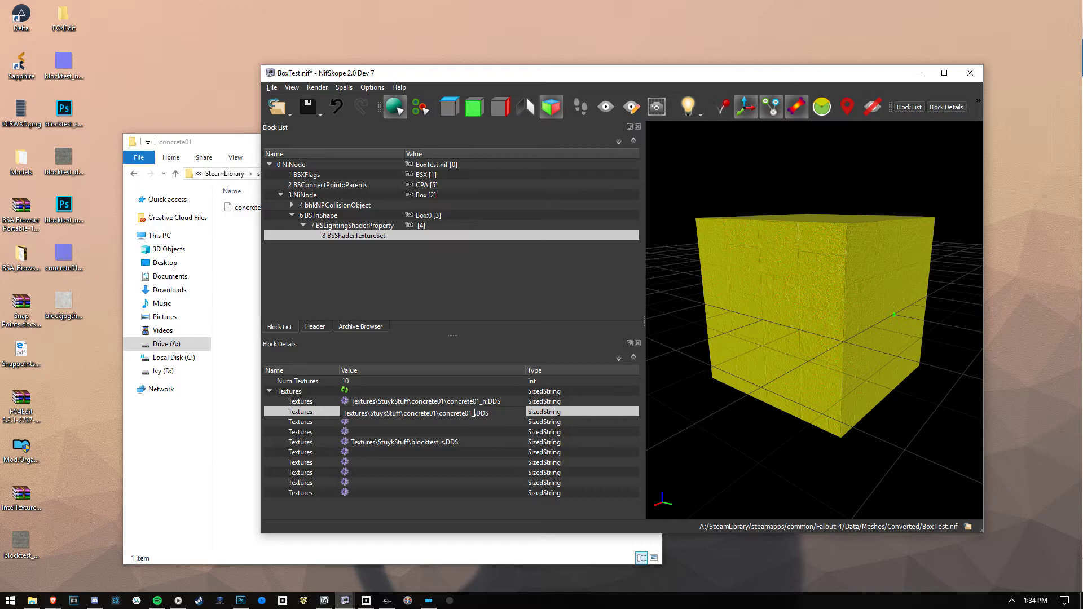
Step: Change the file name in the first texture path to concrete01_d.DDS
double_click(474, 402)
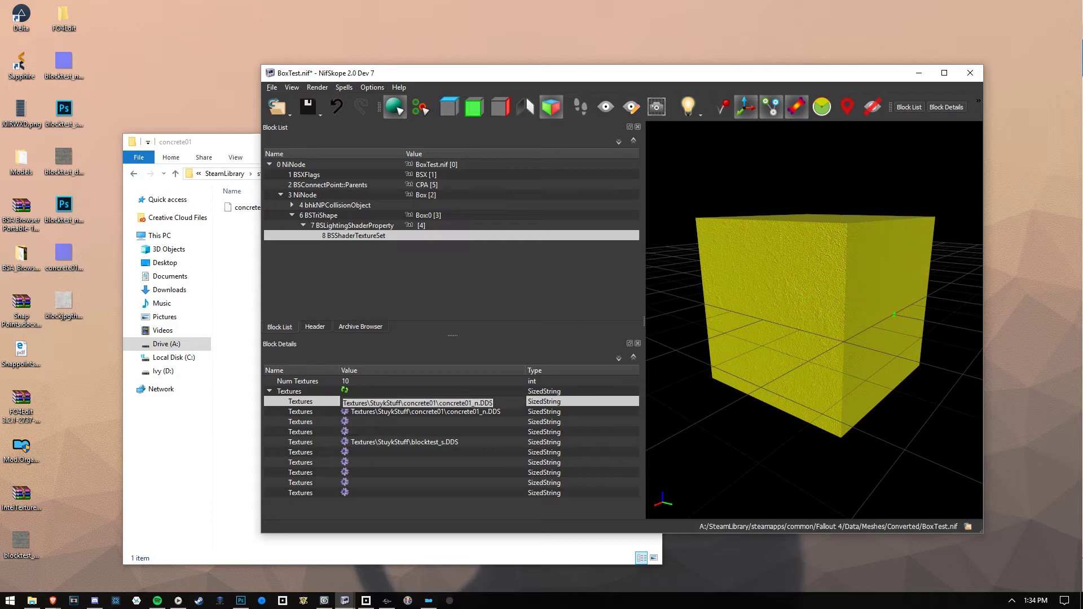
click(478, 402)
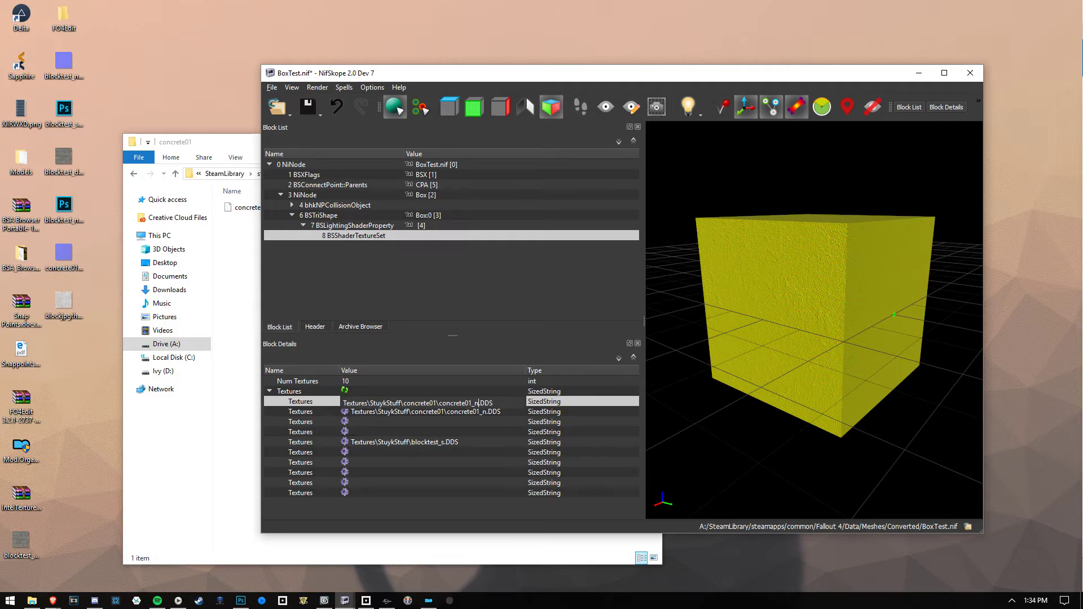
key(Return)
Step: Replace the blocktest_s.DDS texture path with Textures\StuykStuff\concrete01\concrete01_s.DDS
key(Down)
key(Down)
key(Down)
key(Down)
key(F2)
key(ctrl+v)
click(475, 444)
key(BackSpace)
text(s)
click(475, 432)
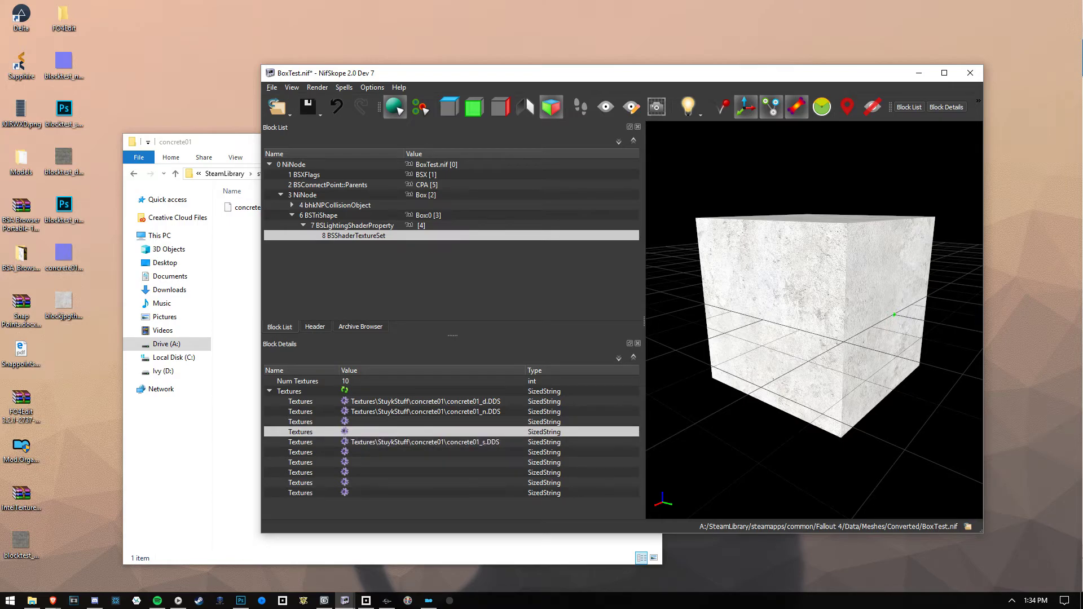
Step: Save the BoxTest.nif mesh and move the NifSkope window off this screen
click(308, 107)
click(320, 124)
drag(564, 73, 0, 56)
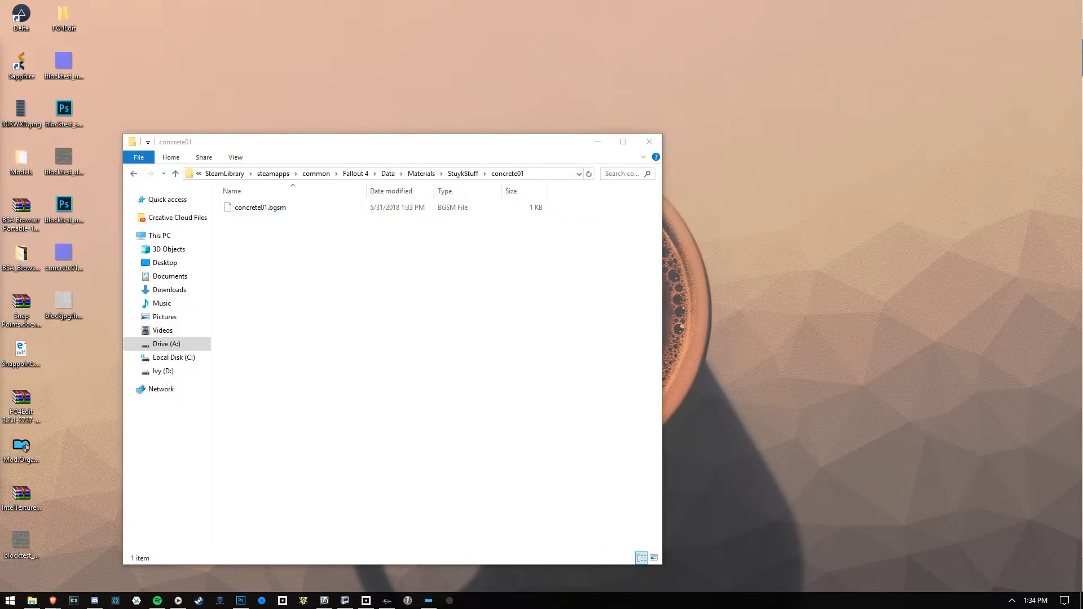
Step: Launch Fallout 4 and continue the most recent saved game
click(429, 601)
click(750, 146)
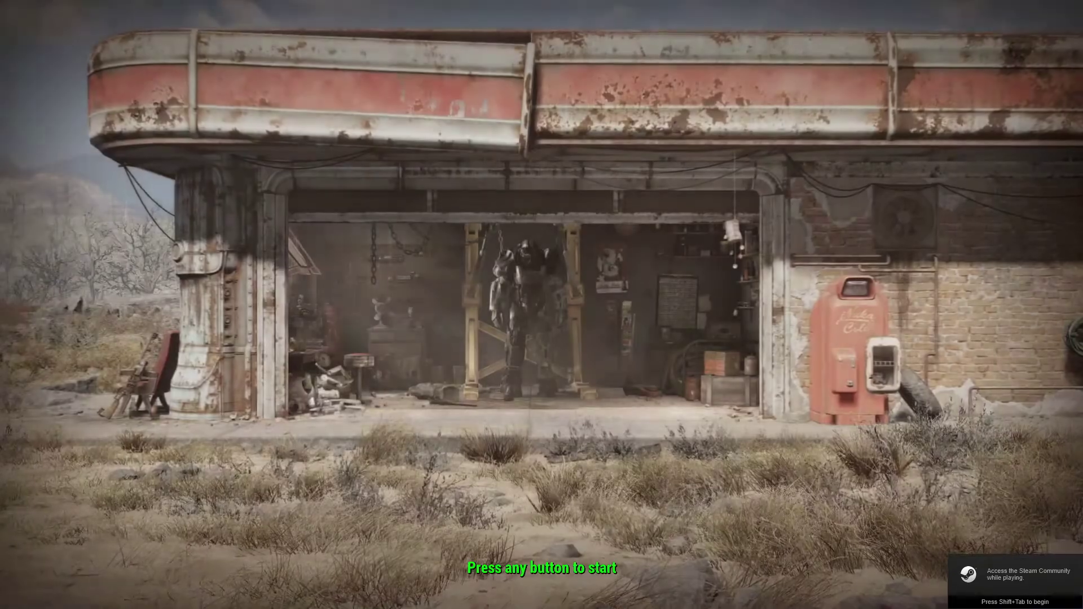
click(354, 164)
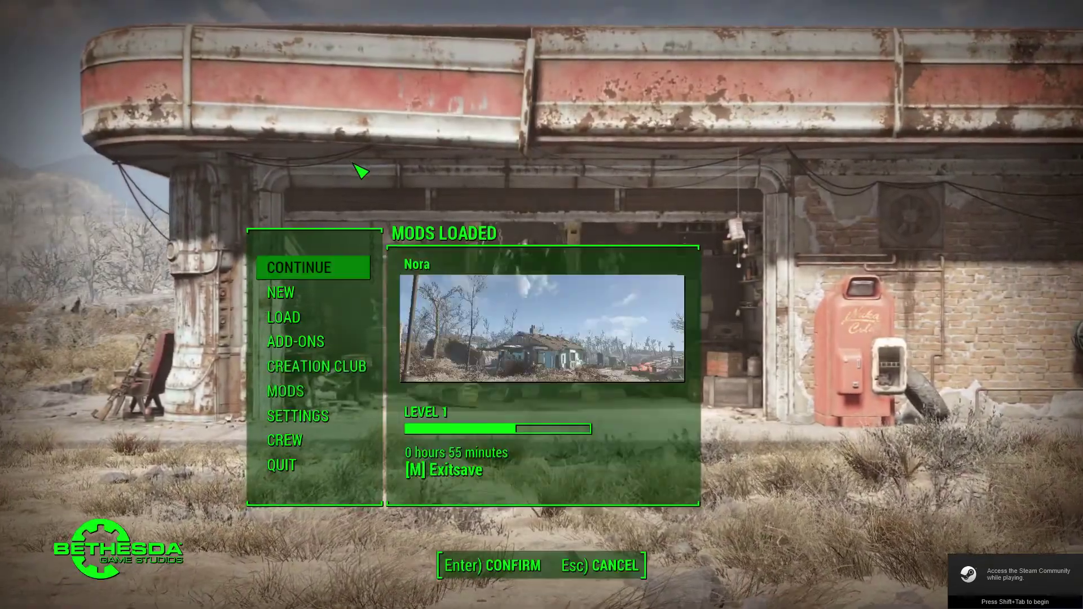
key(Return)
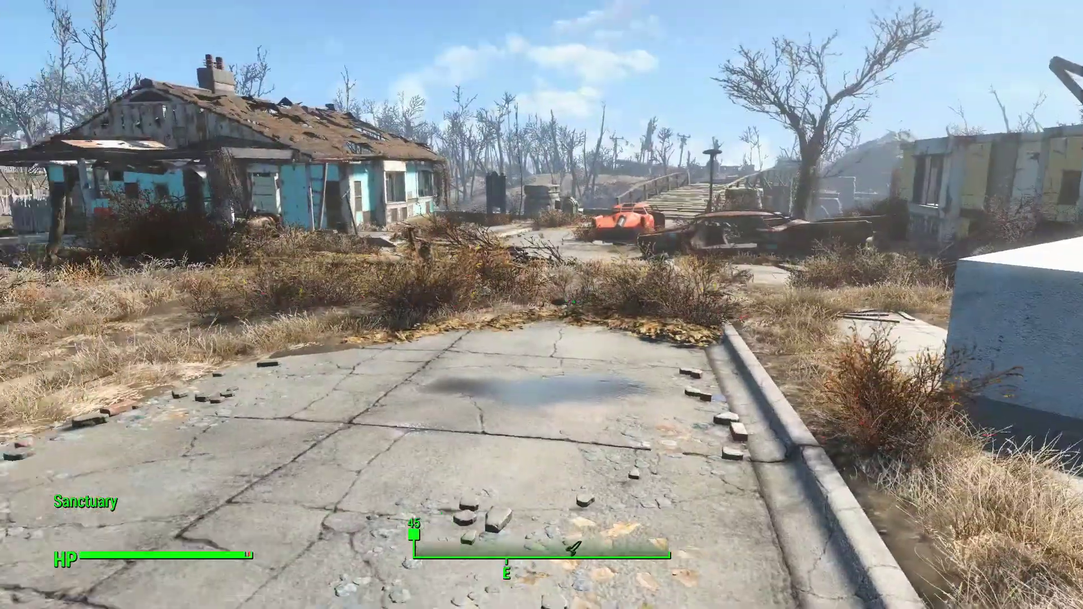
key(a)
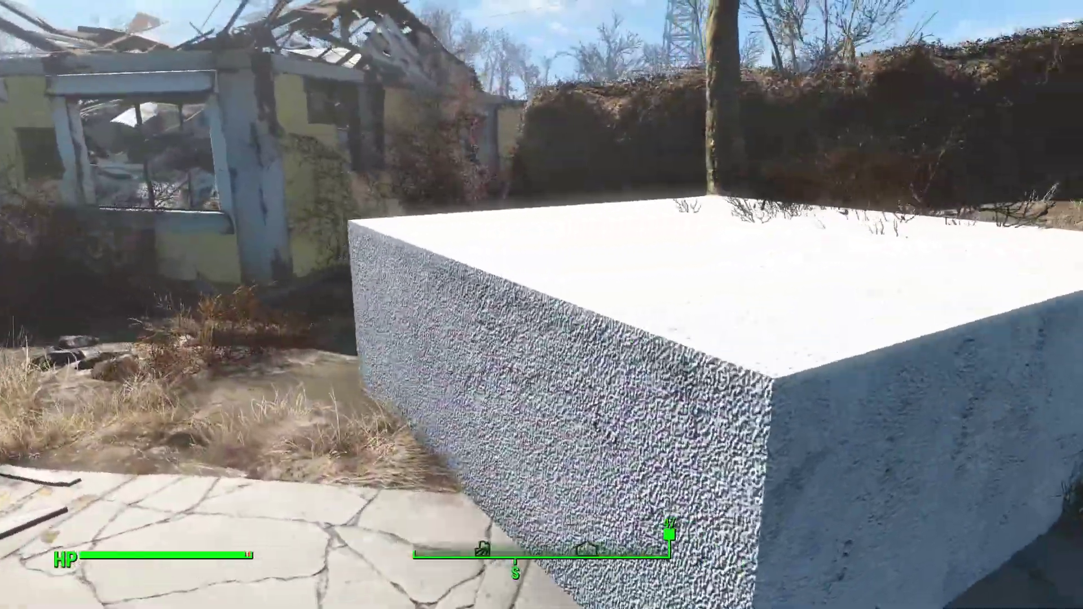
key(a)
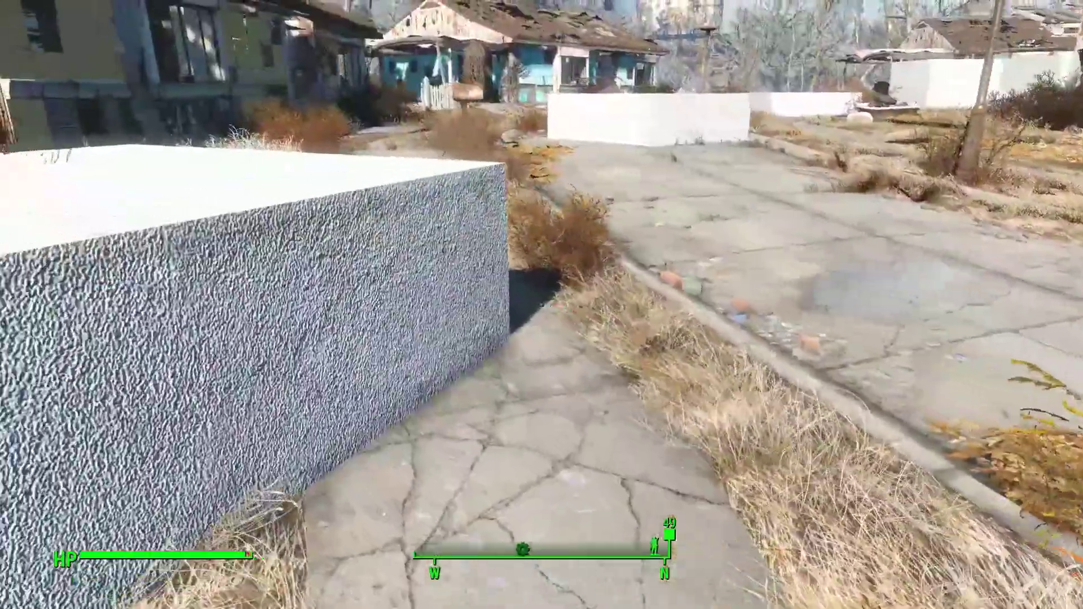